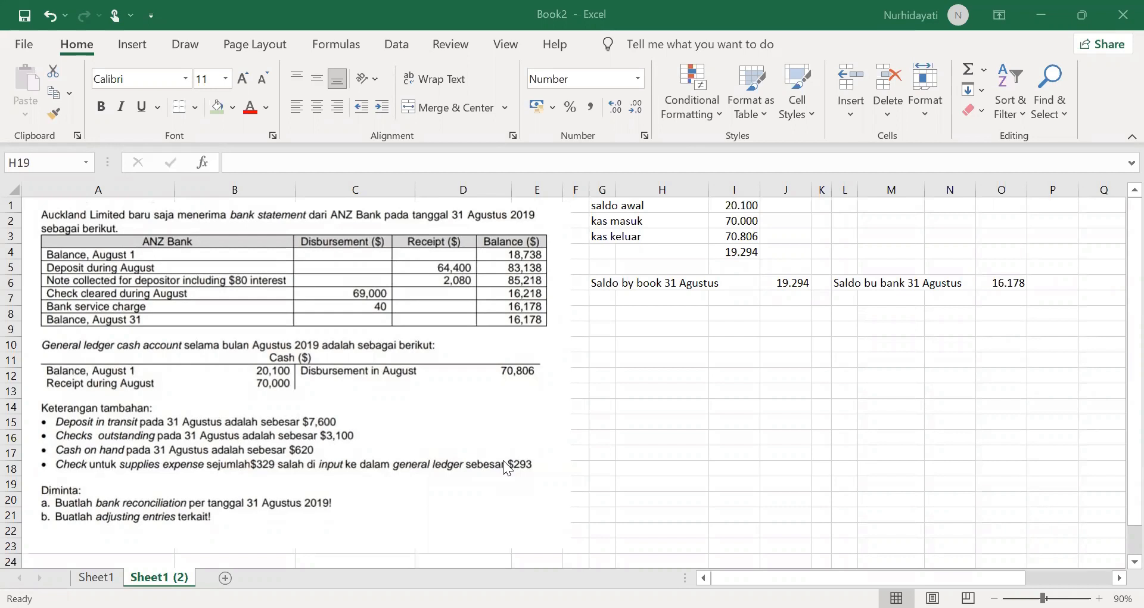
# Step: Circle the ANZ Bank statement table in freehand ink, and mark its August 31 balance with a circle and box
pyautogui.click(171, 219)
pyautogui.moveTo(222, 234)
pyautogui.mouseDown()
pyautogui.moveTo(111, 277)
pyautogui.moveTo(436, 339)
pyautogui.moveTo(360, 221)
pyautogui.mouseUp()
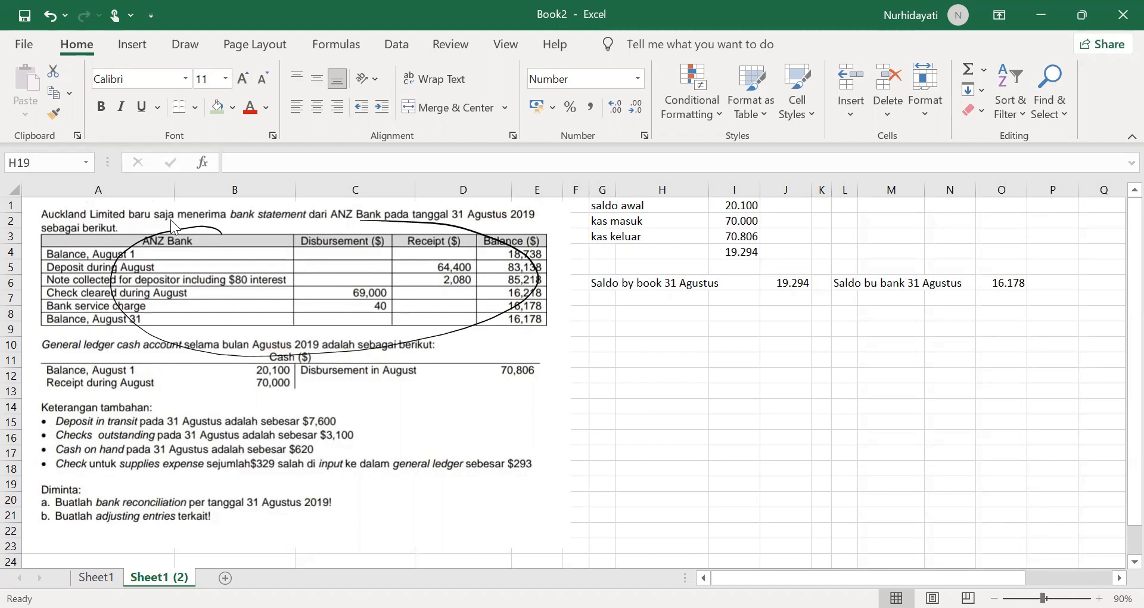
pyautogui.moveTo(548, 316)
pyautogui.mouseDown()
pyautogui.moveTo(506, 307)
pyautogui.moveTo(506, 331)
pyautogui.moveTo(551, 319)
pyautogui.mouseUp()
pyautogui.moveTo(488, 307)
pyautogui.mouseDown()
pyautogui.moveTo(564, 303)
pyautogui.moveTo(573, 333)
pyautogui.moveTo(495, 345)
pyautogui.moveTo(570, 339)
pyautogui.mouseUp()
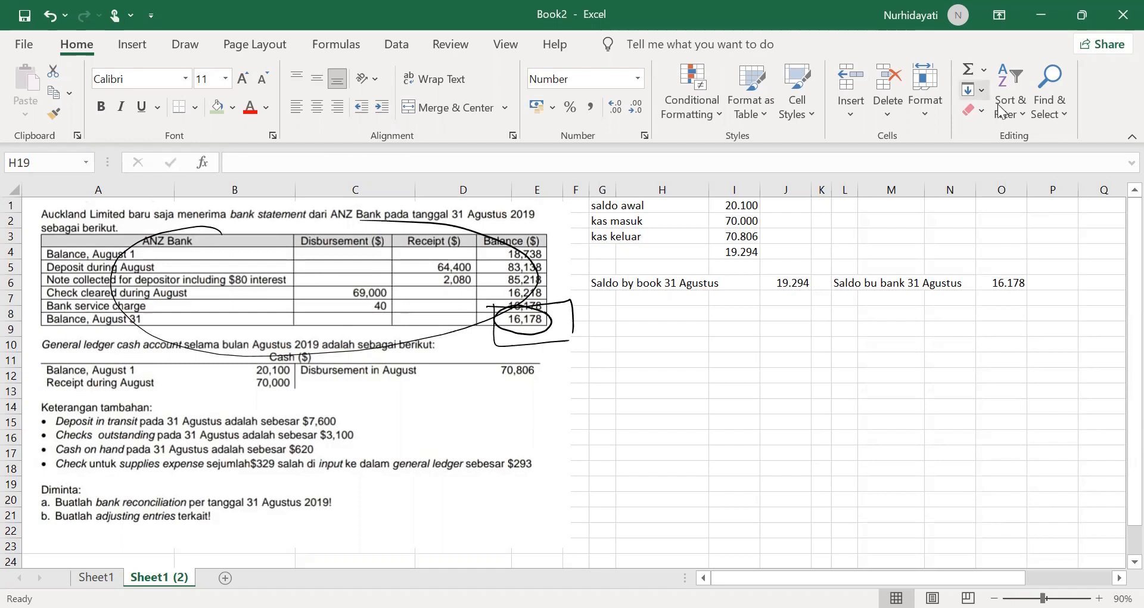
# Step: Correct "bu" to "by" in the bank balance label in L6
pyautogui.click(845, 284)
pyautogui.click(280, 163)
pyautogui.press('BackSpace')
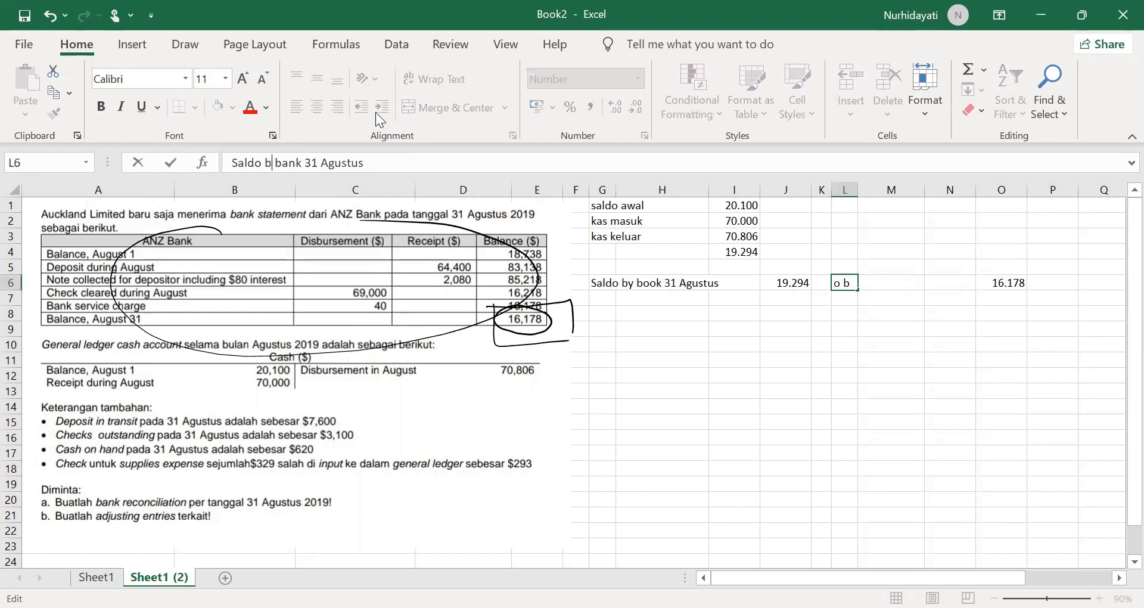
pyautogui.write('y')
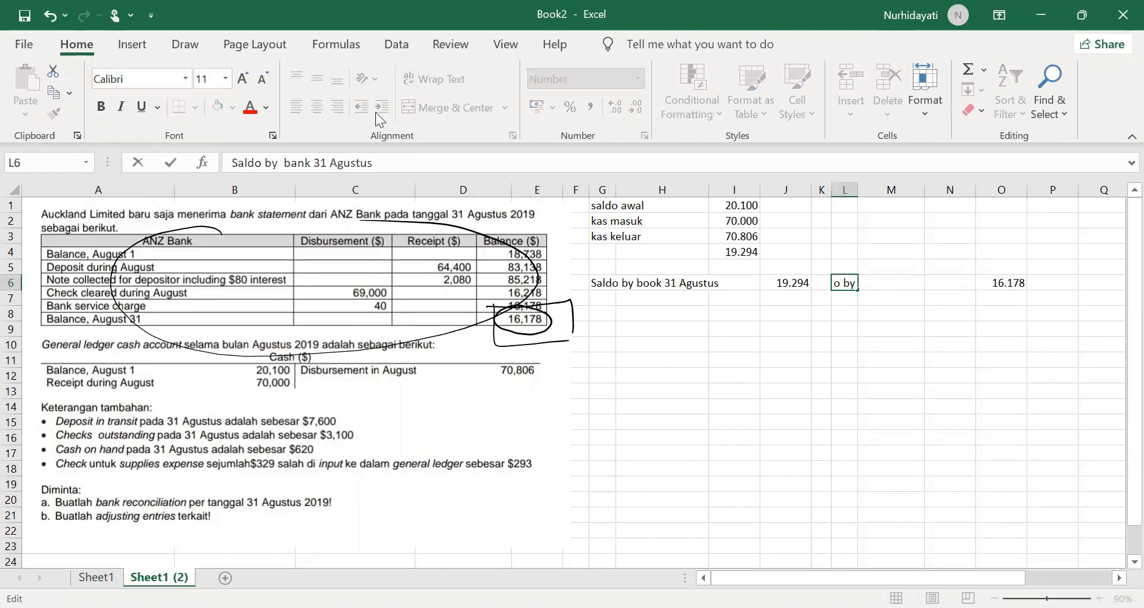
pyautogui.click(730, 329)
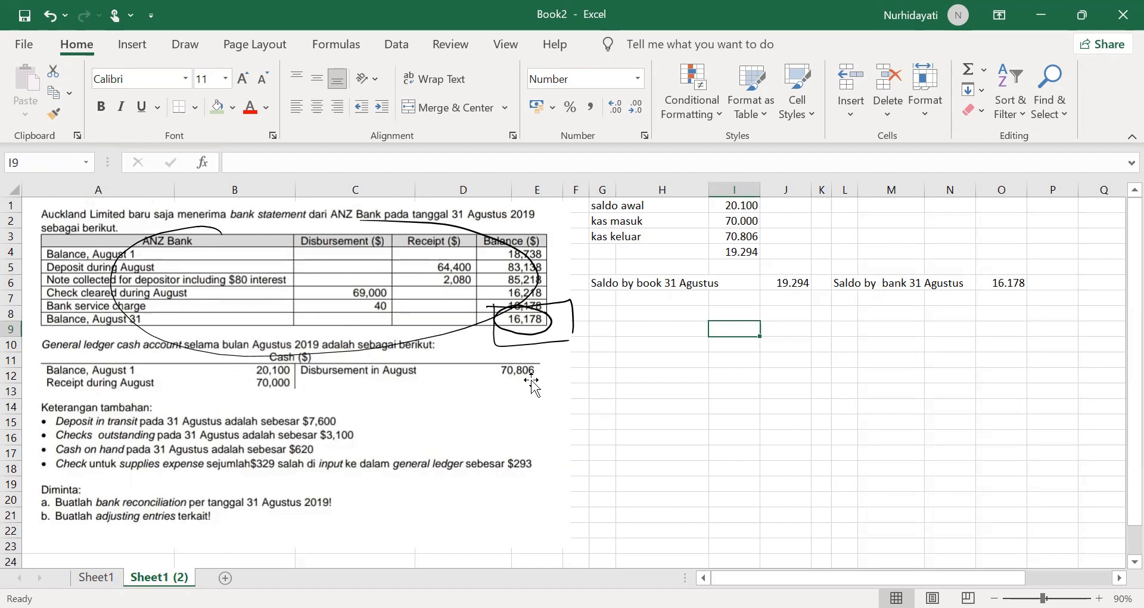
# Step: Examine the opening balance, cash in and cash out in I1:I3, plus the book and bank balances in J6 and O6
pyautogui.click(742, 209)
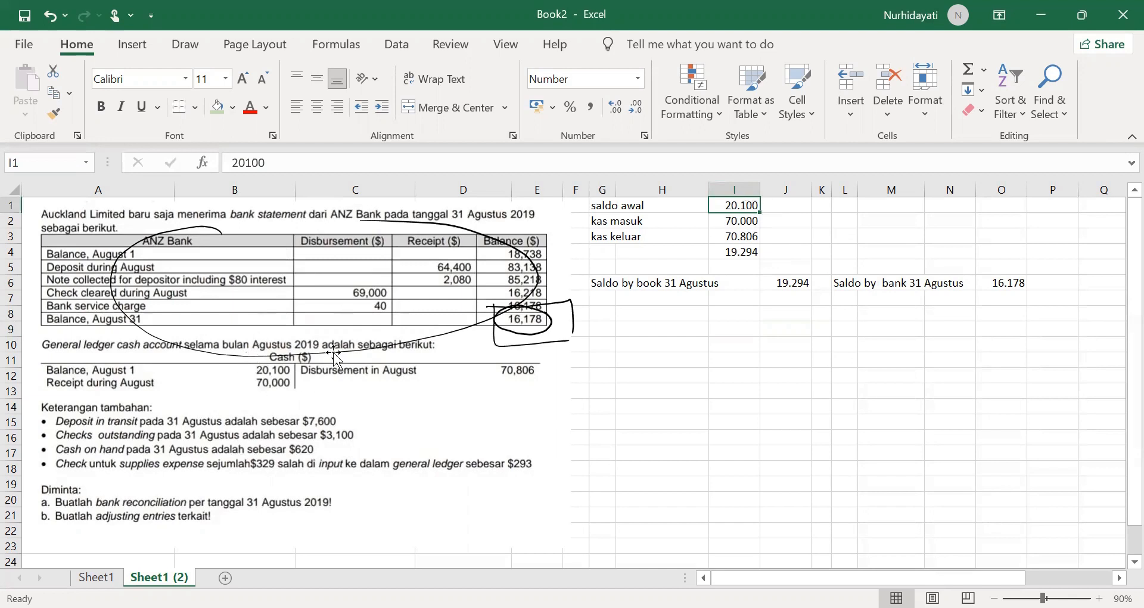
pyautogui.click(756, 221)
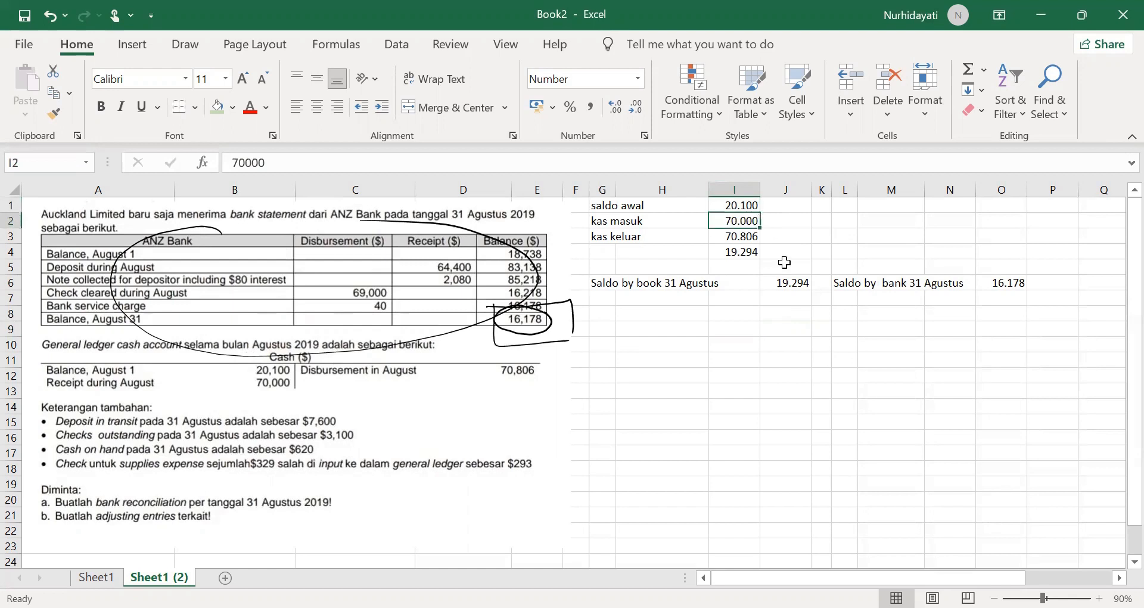
pyautogui.click(748, 236)
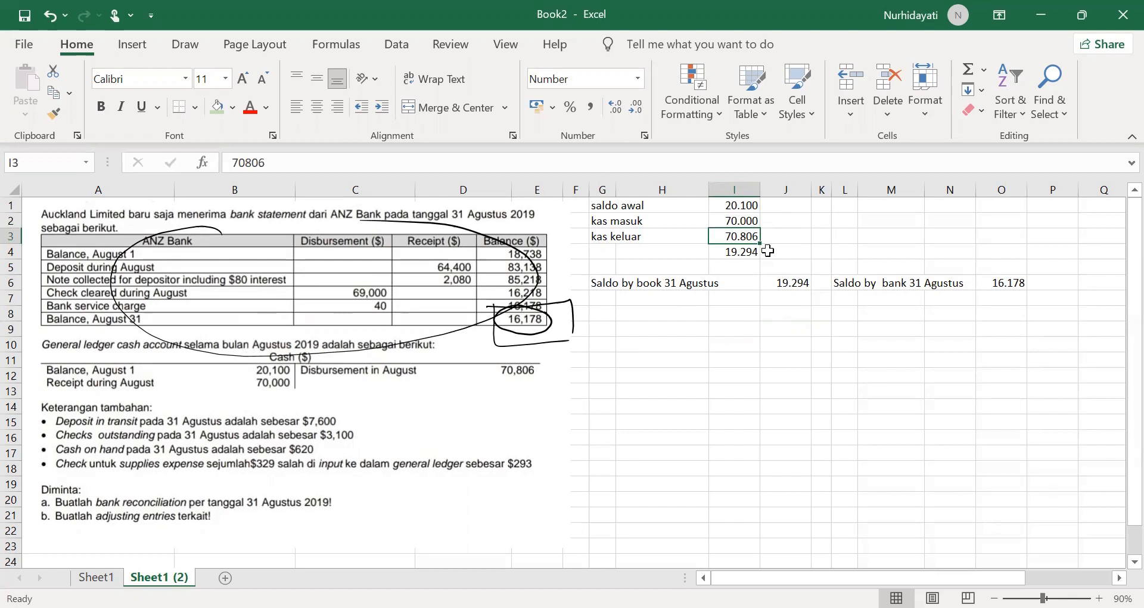
pyautogui.click(742, 205)
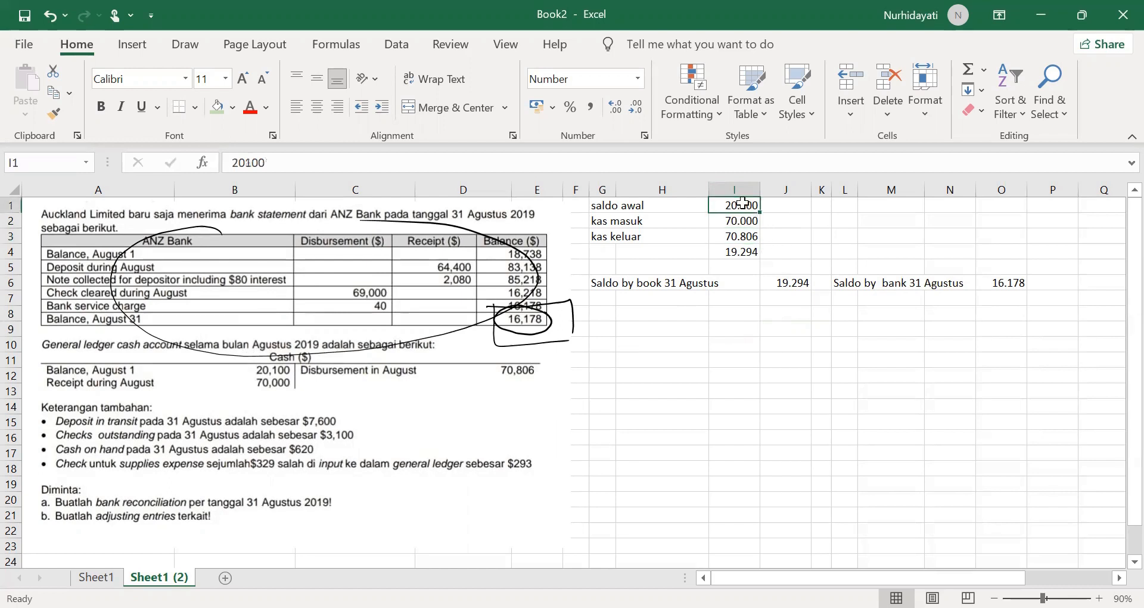
pyautogui.click(752, 222)
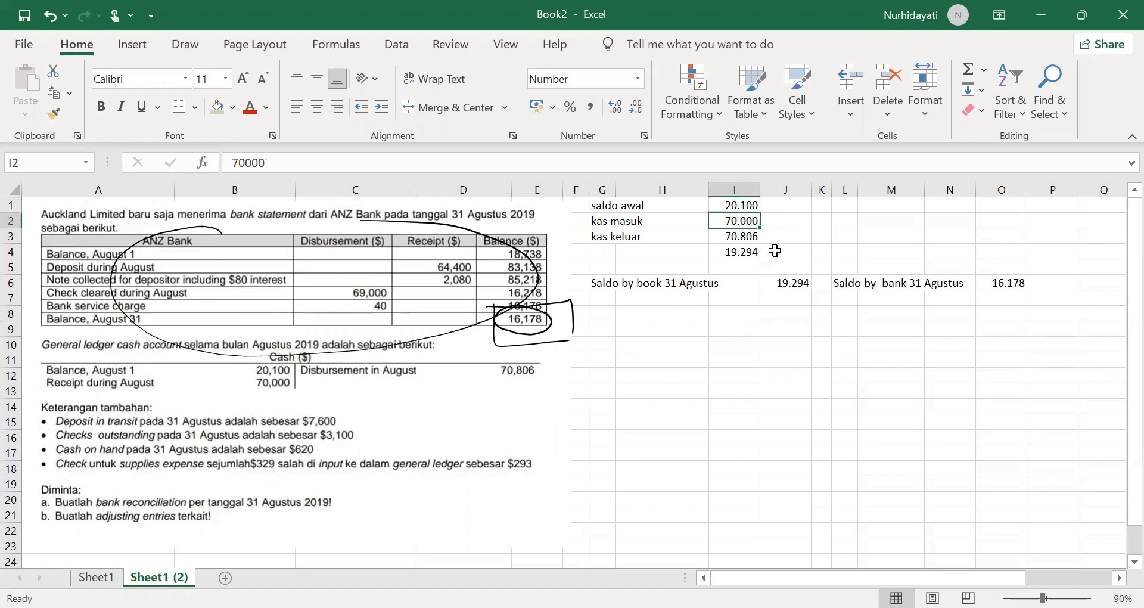
pyautogui.click(745, 236)
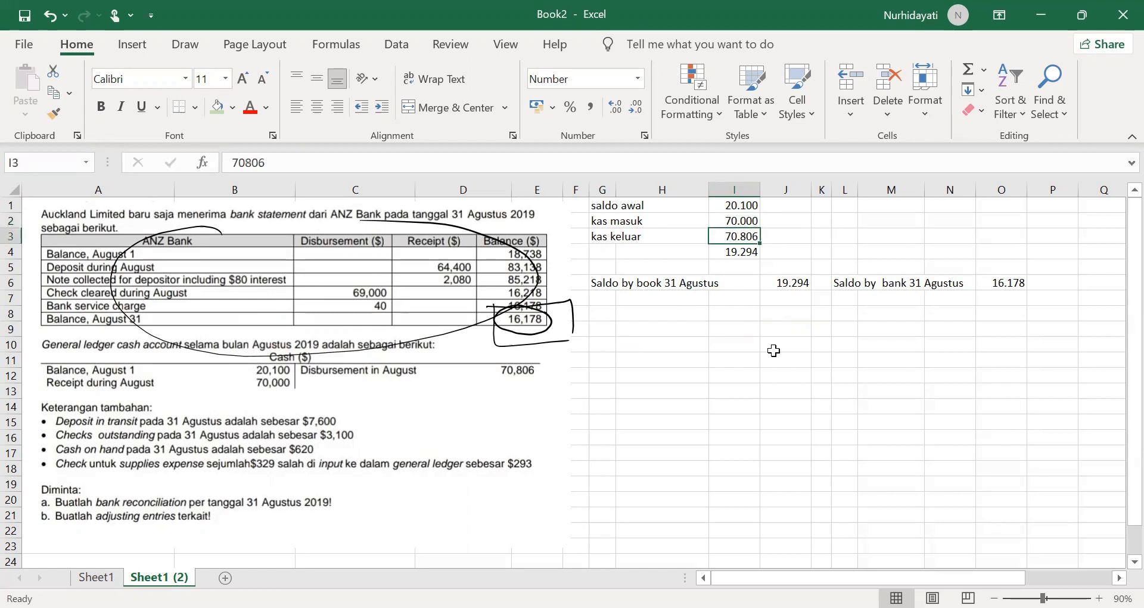
pyautogui.click(791, 285)
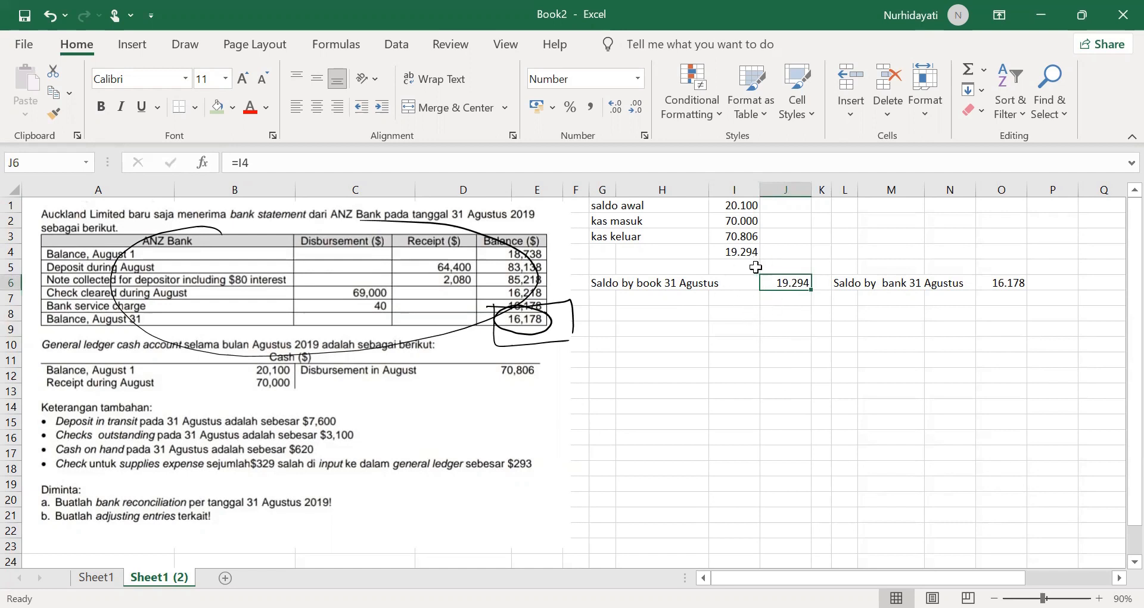
pyautogui.click(1034, 285)
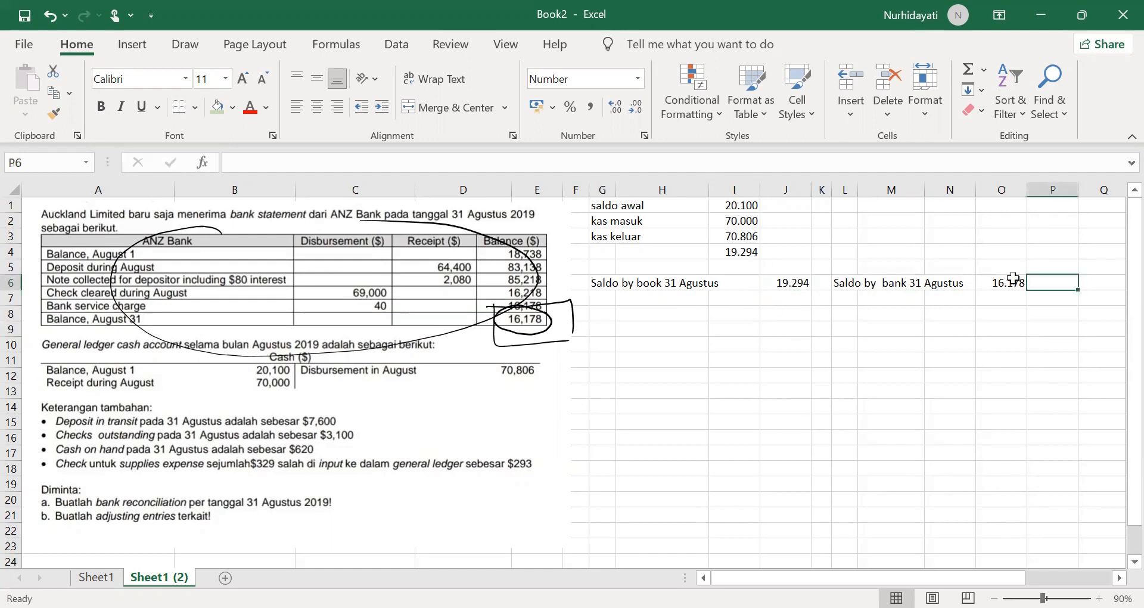
pyautogui.click(1015, 283)
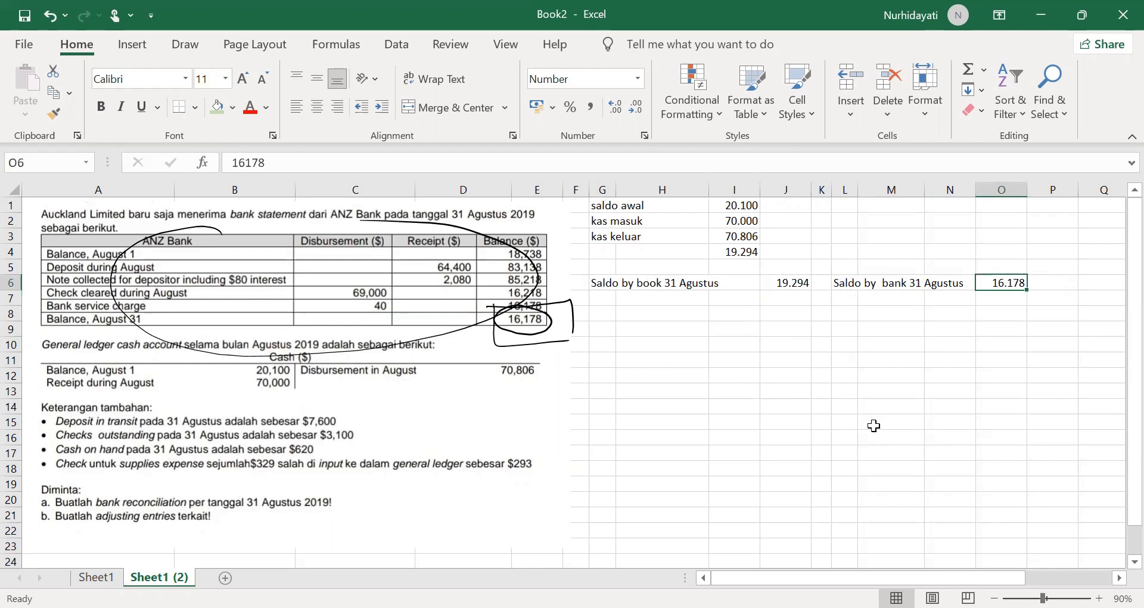
# Step: Add a "deposit in transit" line below the bank balance in L7, with 7600 in O7
pyautogui.click(843, 302)
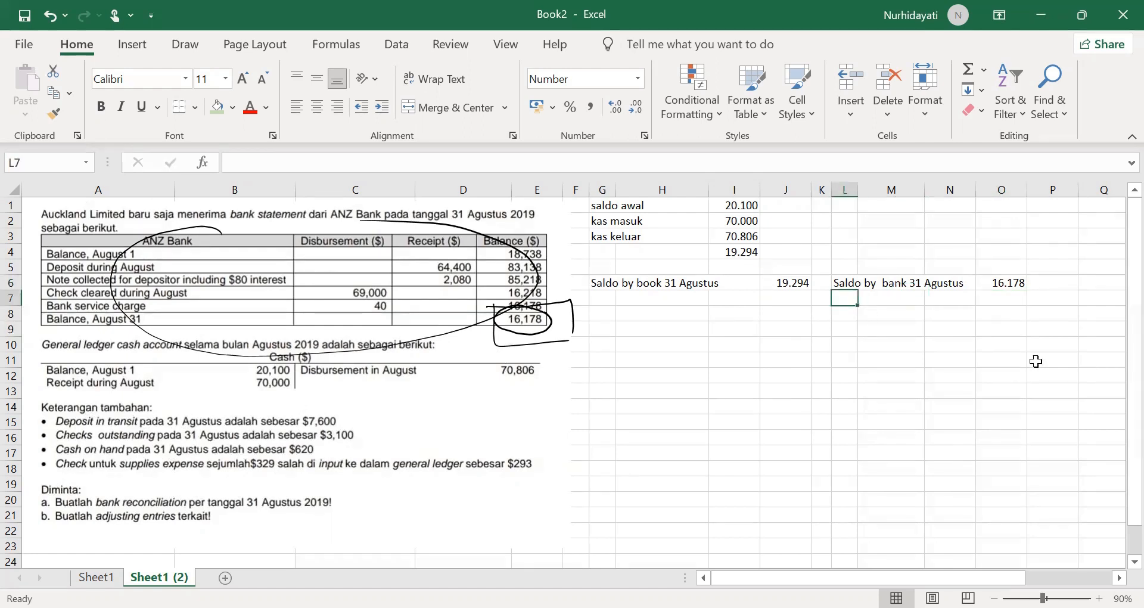
pyautogui.write('deposit in transit')
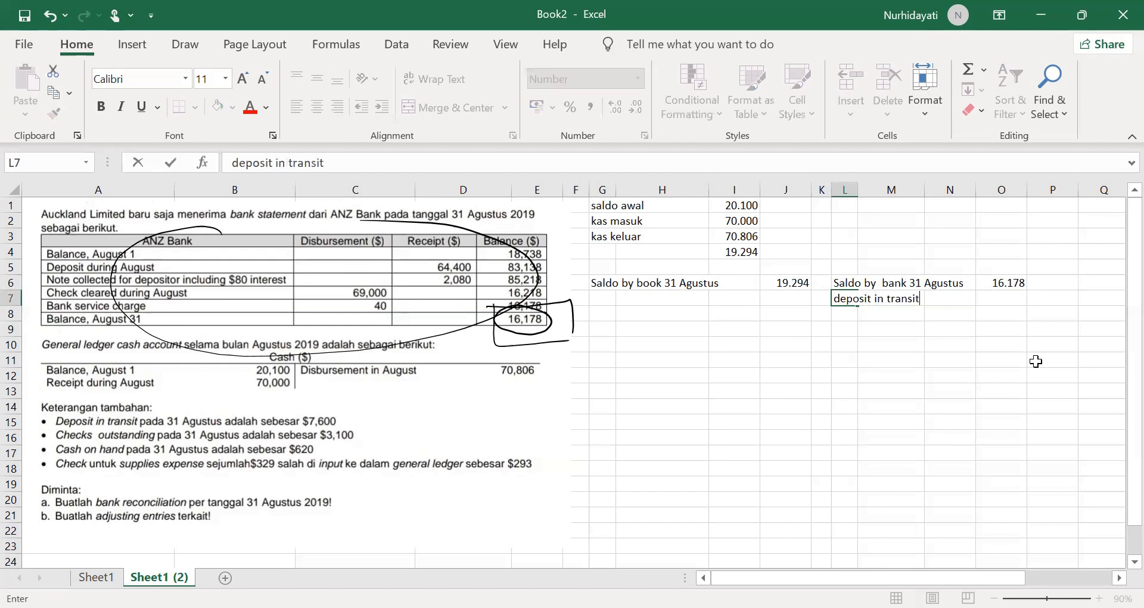
pyautogui.press('Right')
pyautogui.press('Right')
pyautogui.press('Right')
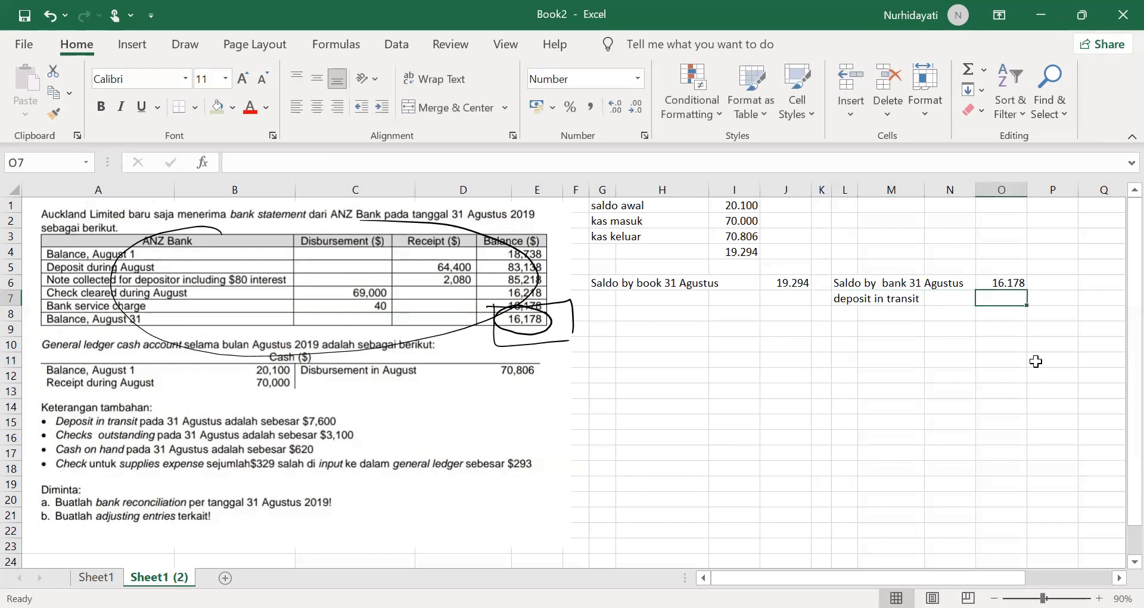
pyautogui.write('7600')
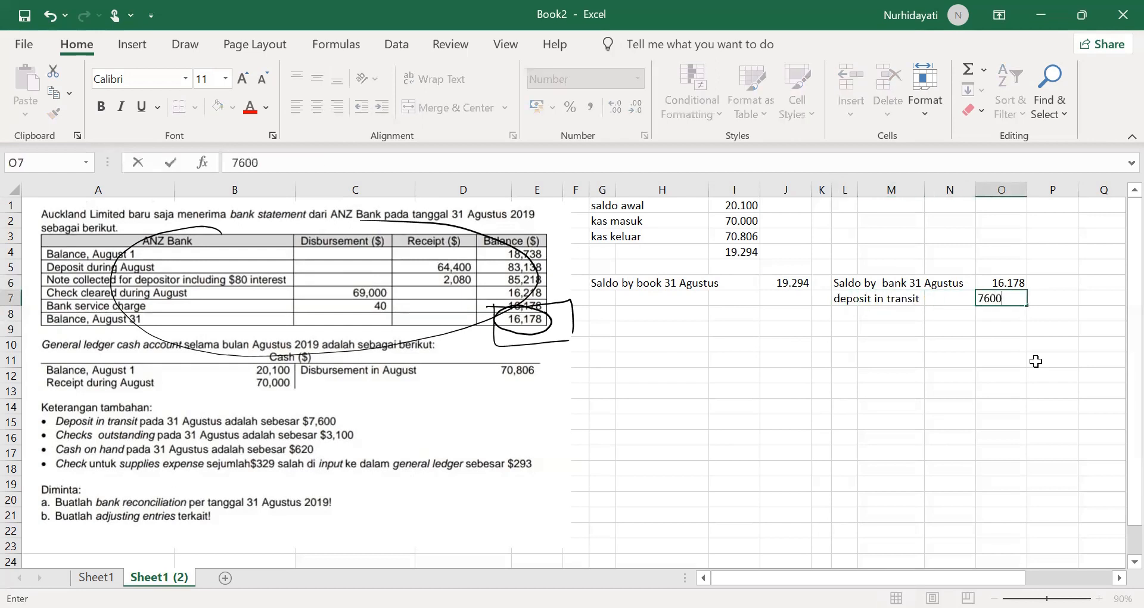
pyautogui.press('Return')
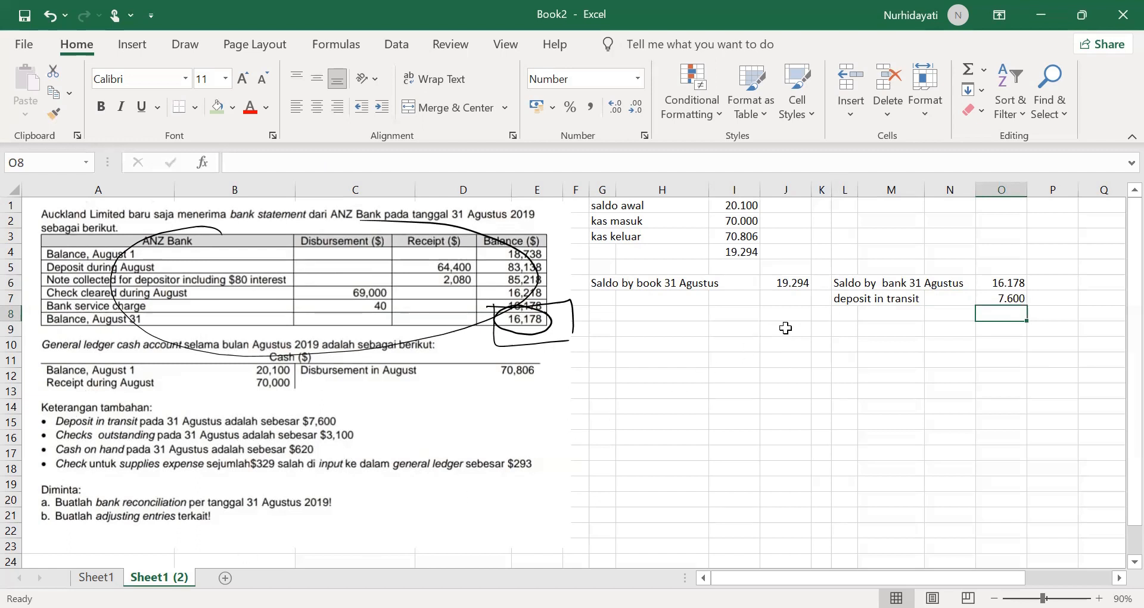
# Step: Add an "outstanding checks" line in L8, with -3100 in O8
pyautogui.click(845, 314)
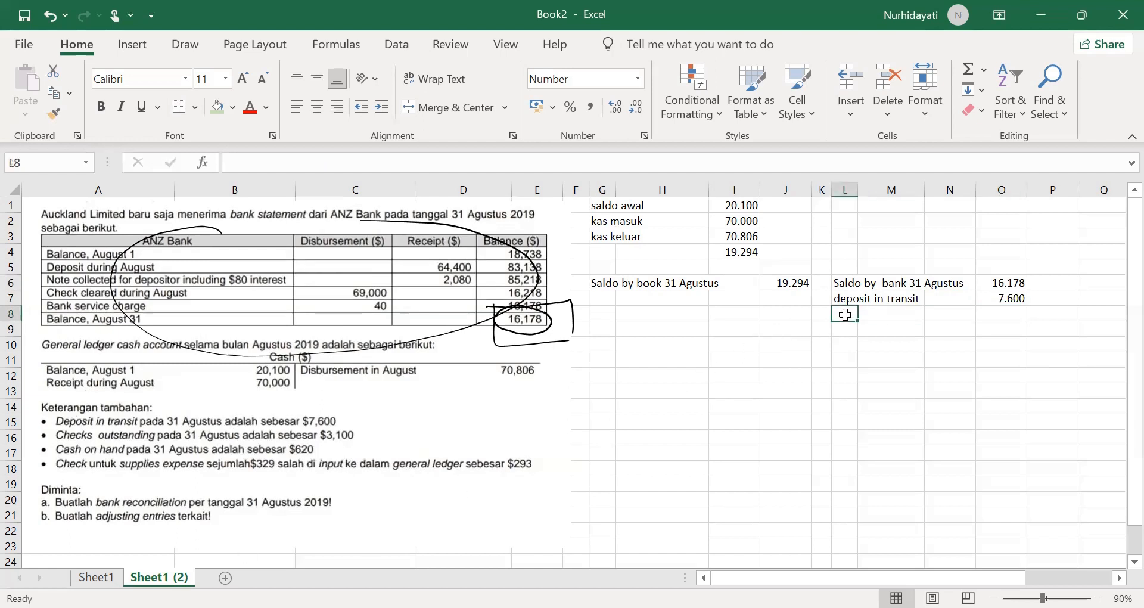
pyautogui.write('outstanding checks')
pyautogui.press('Right')
pyautogui.press('Right')
pyautogui.press('Right')
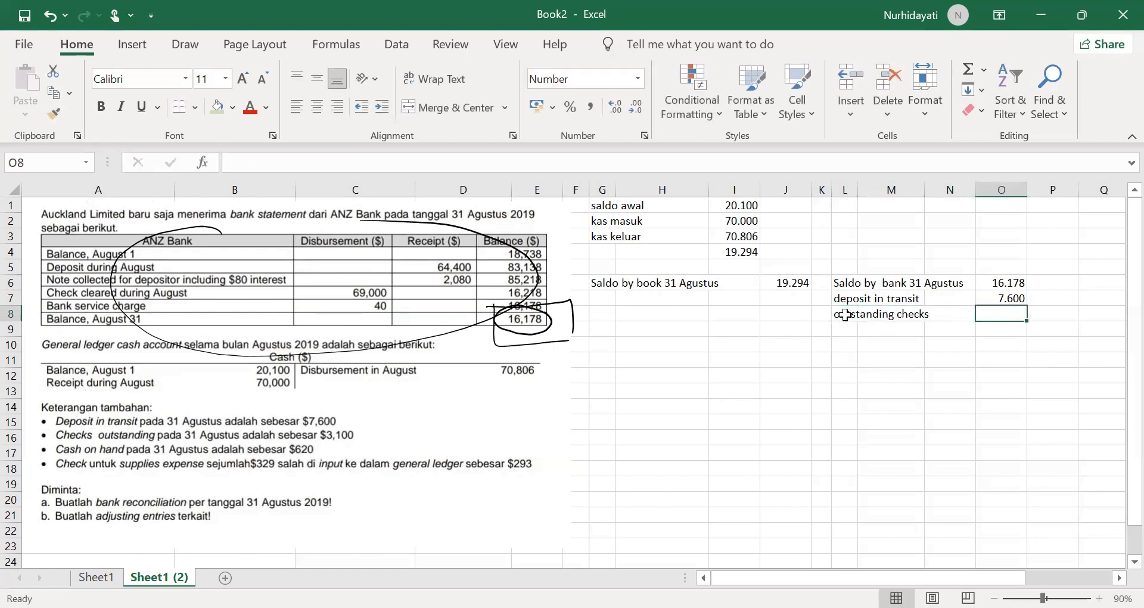
pyautogui.write('-')
pyautogui.write('3100')
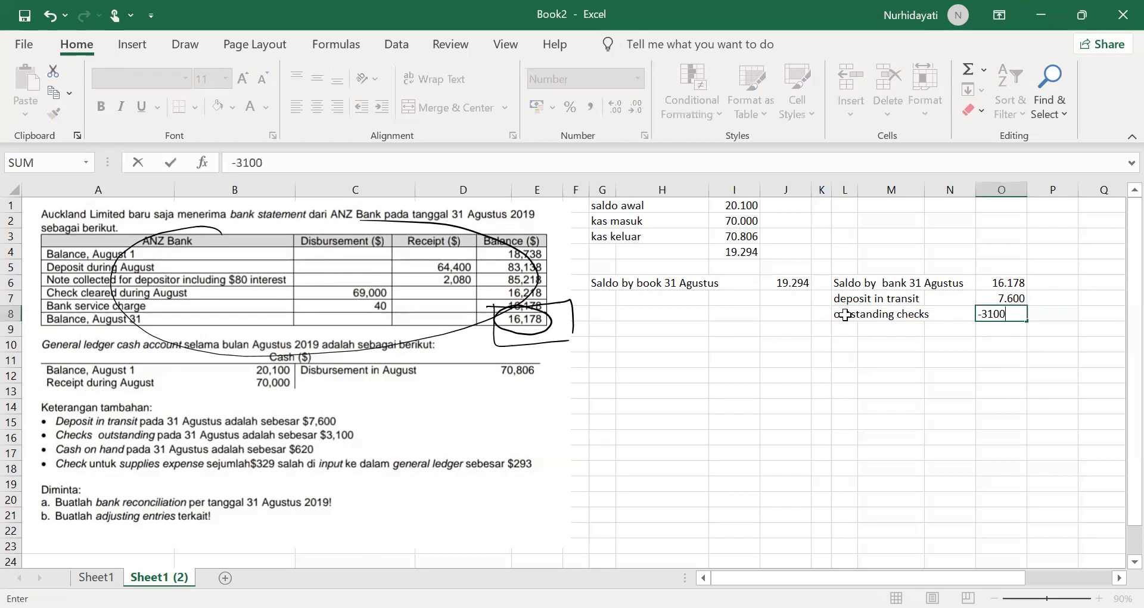
pyautogui.press('Return')
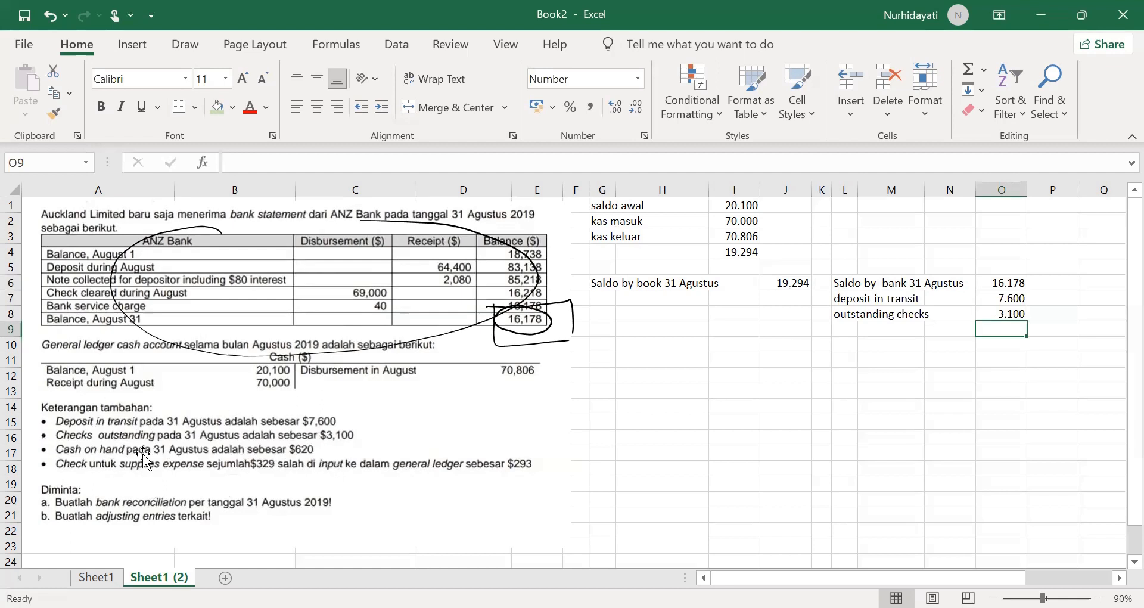
# Step: Mark the $620 cash on hand, the general ledger cash entries and the calculated book balance in I4 with freehand ink
pyautogui.moveTo(314, 438)
pyautogui.mouseDown()
pyautogui.moveTo(286, 446)
pyautogui.moveTo(323, 430)
pyautogui.mouseUp()
pyautogui.moveTo(190, 341)
pyautogui.mouseDown()
pyautogui.moveTo(130, 317)
pyautogui.moveTo(122, 404)
pyautogui.moveTo(233, 358)
pyautogui.mouseUp()
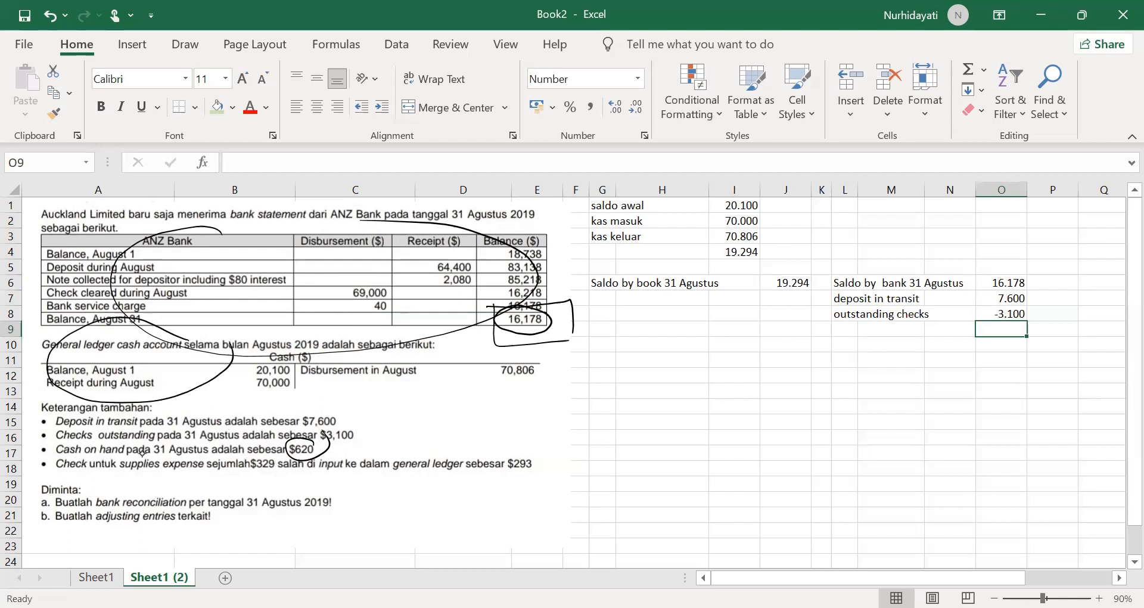
pyautogui.moveTo(311, 468); pyautogui.dragTo(322, 458)
pyautogui.moveTo(301, 358)
pyautogui.mouseDown()
pyautogui.moveTo(238, 373)
pyautogui.moveTo(310, 384)
pyautogui.mouseUp()
pyautogui.moveTo(464, 367)
pyautogui.mouseDown()
pyautogui.moveTo(517, 344)
pyautogui.moveTo(499, 412)
pyautogui.mouseUp()
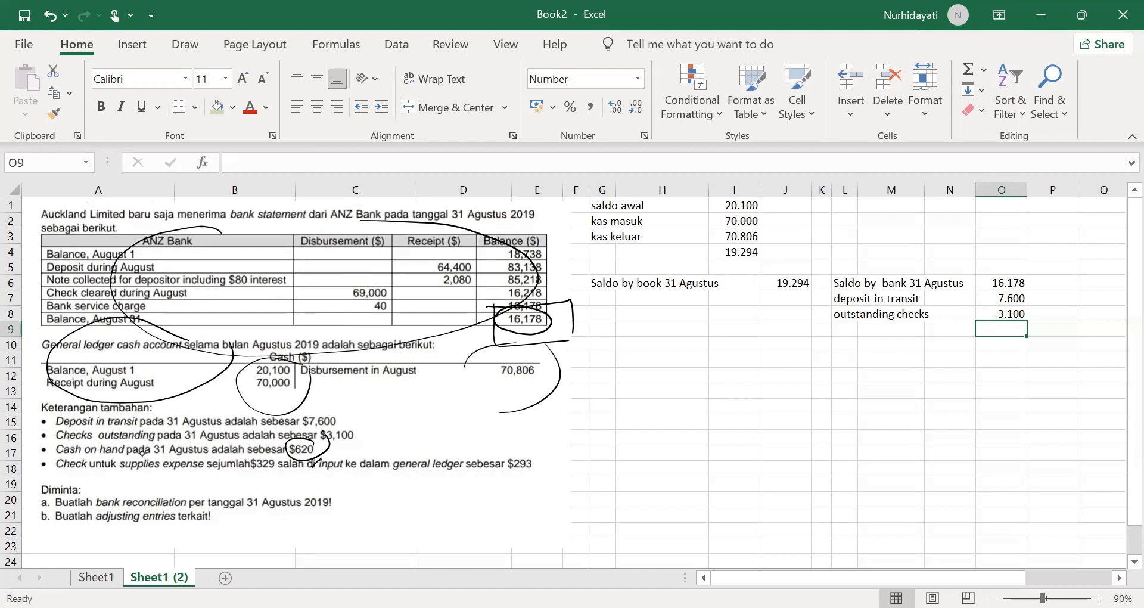
pyautogui.moveTo(762, 242)
pyautogui.mouseDown()
pyautogui.moveTo(745, 261)
pyautogui.moveTo(775, 245)
pyautogui.mouseUp()
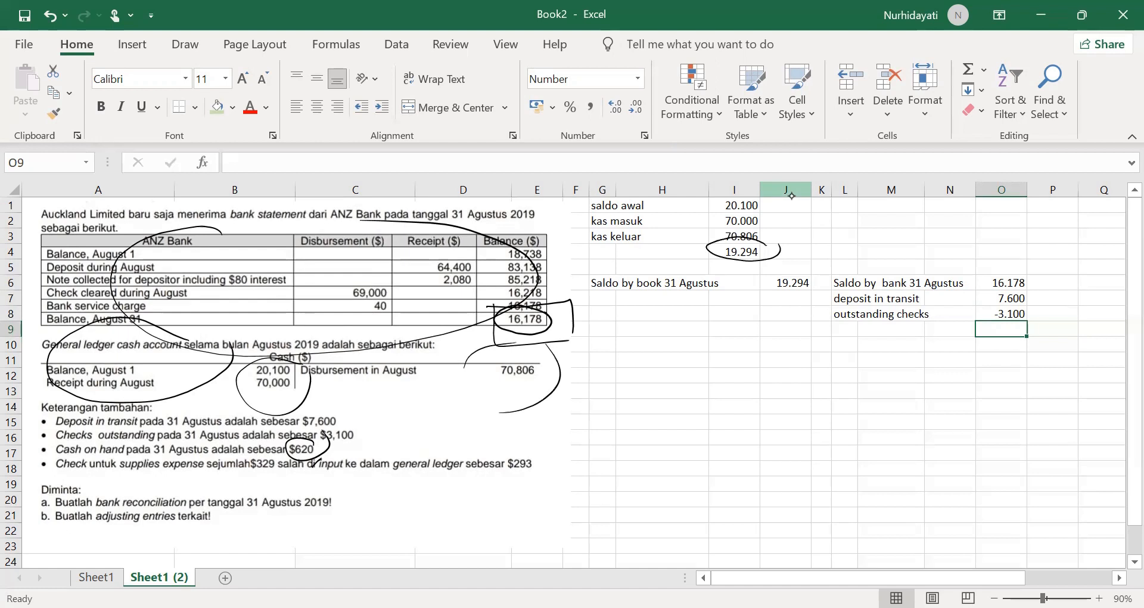
pyautogui.moveTo(768, 253)
pyautogui.mouseDown()
pyautogui.moveTo(749, 265)
pyautogui.moveTo(760, 268)
pyautogui.mouseUp()
pyautogui.moveTo(328, 226); pyautogui.dragTo(362, 229)
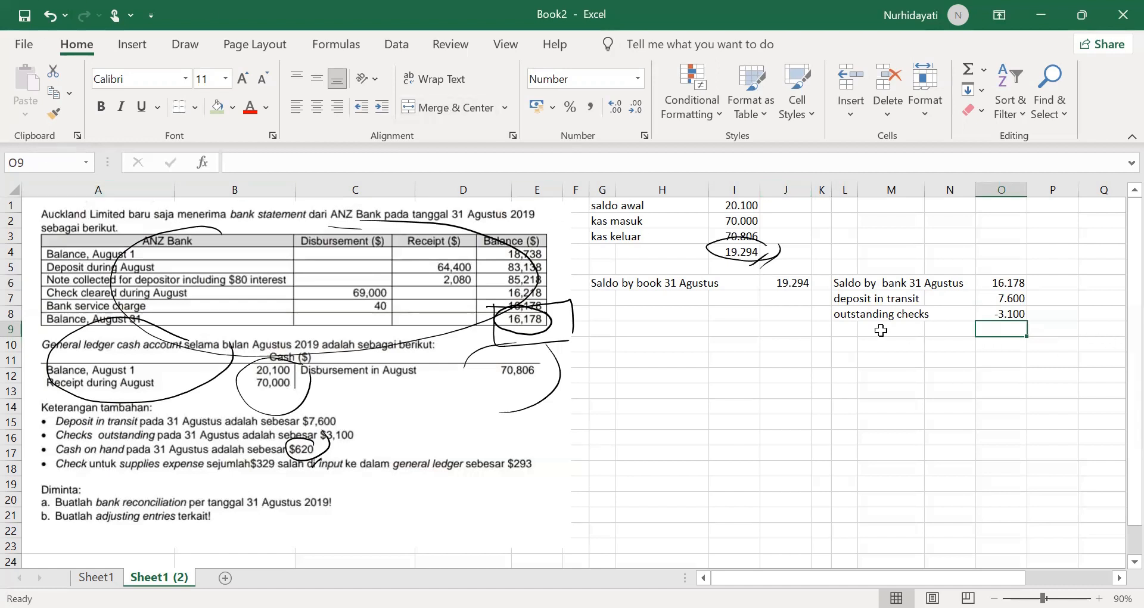
# Step: Add a "cash on hand" line in L9, with 620 in O9
pyautogui.click(851, 329)
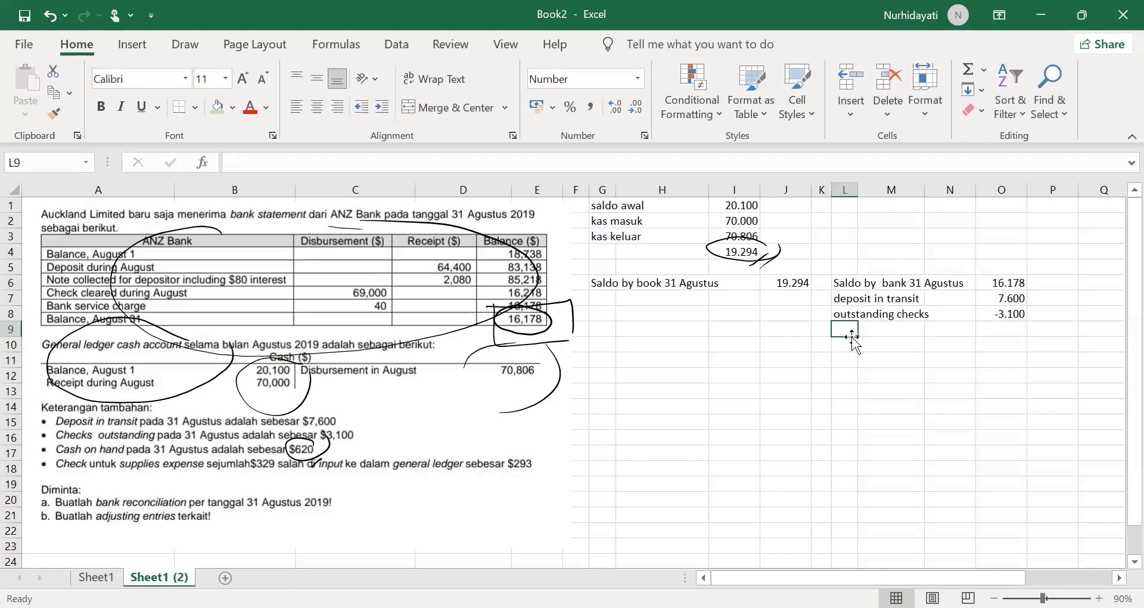
pyautogui.write('cas')
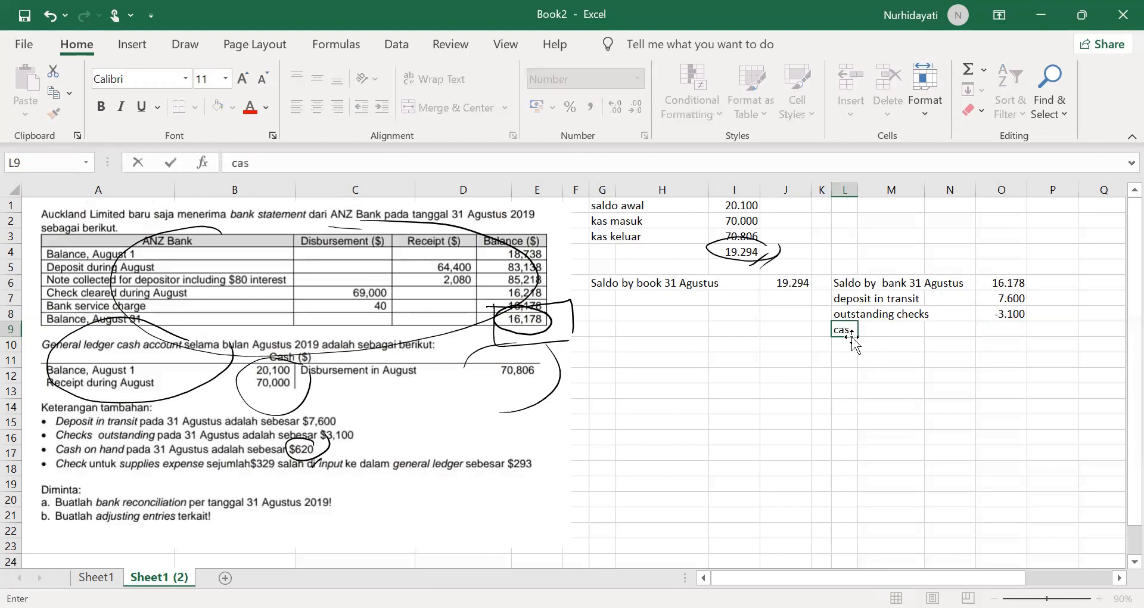
pyautogui.write('h on hand')
pyautogui.click(1017, 330)
pyautogui.write('620')
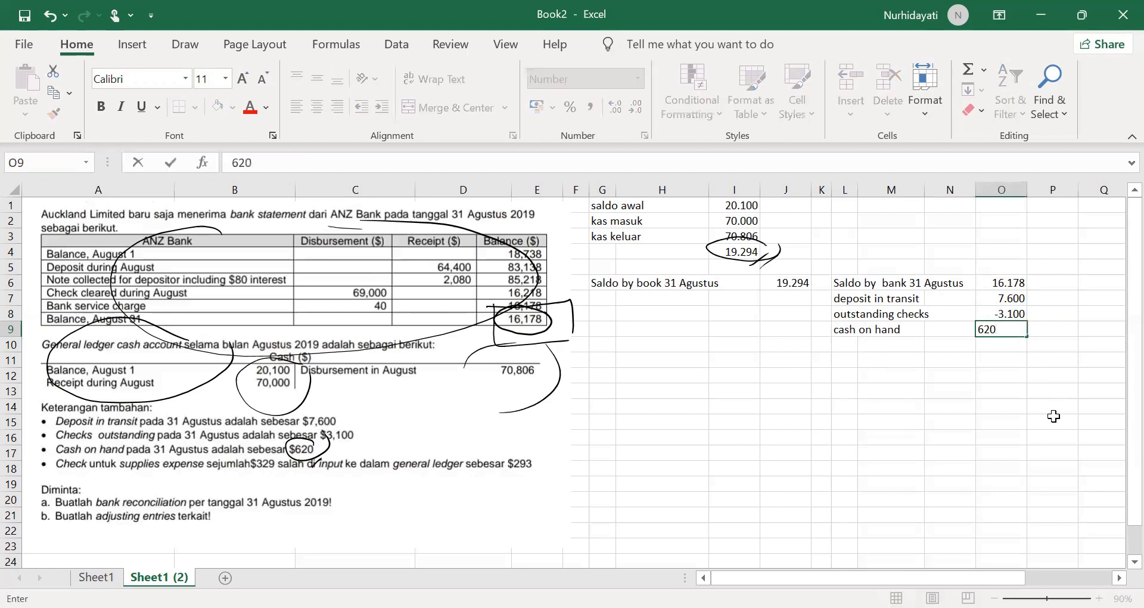
pyautogui.click(991, 421)
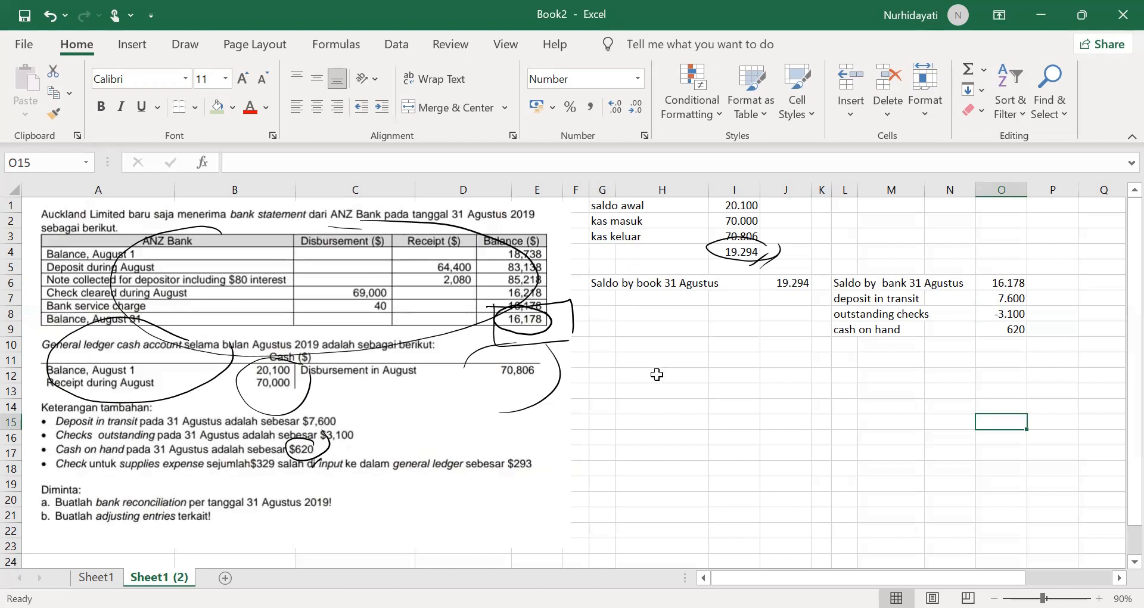
# Step: Add a "Kesalahan" line below the book balance in G7, with the formula =293-329 in J7
pyautogui.click(607, 292)
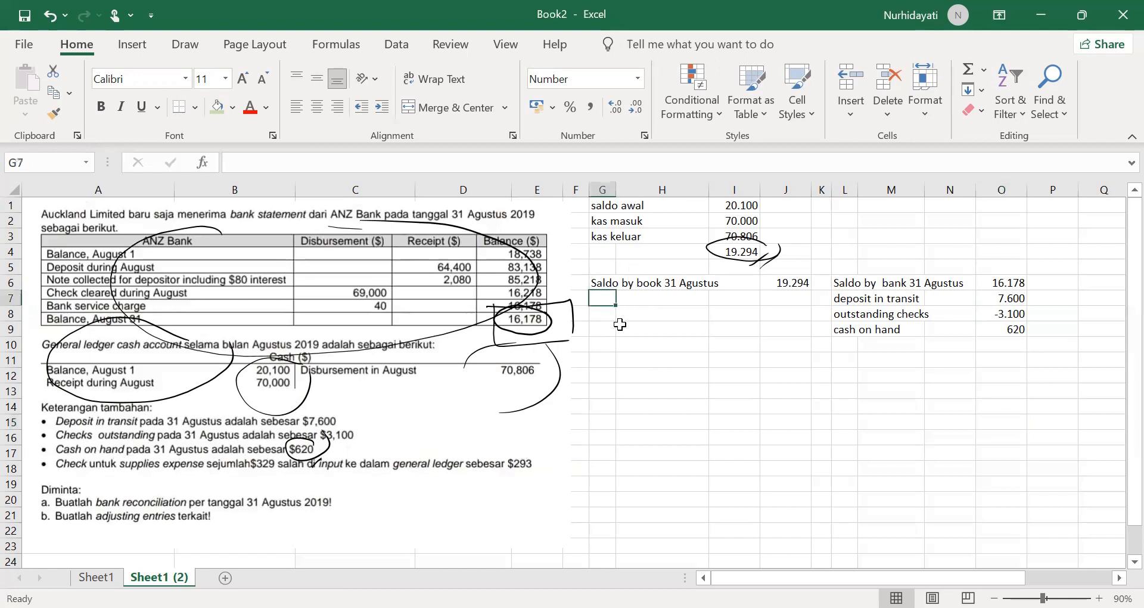
pyautogui.write('Kesalahan')
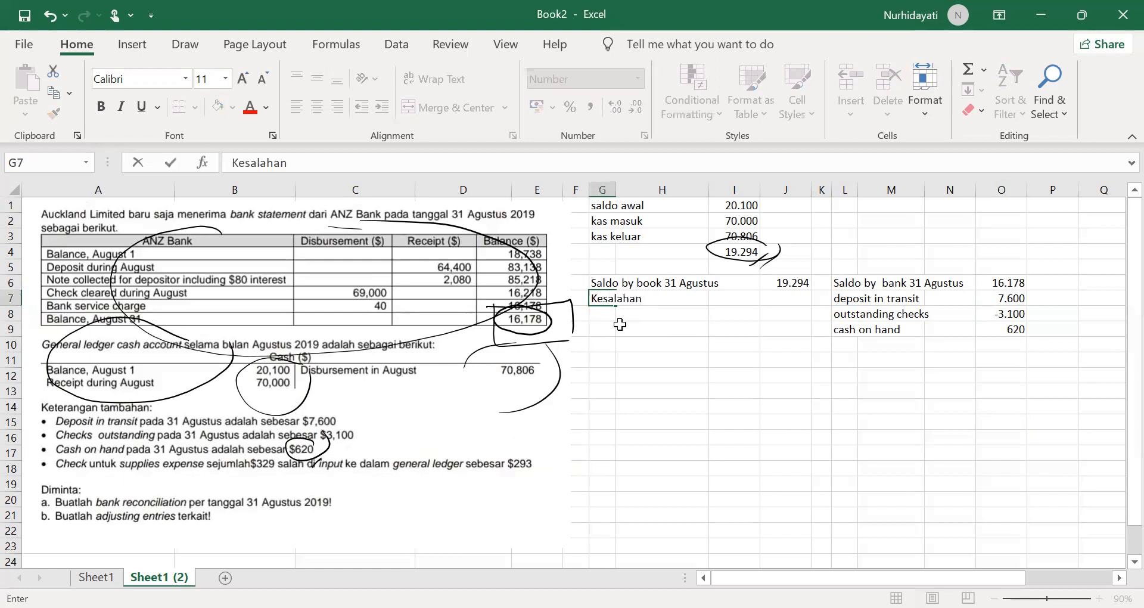
pyautogui.click(764, 296)
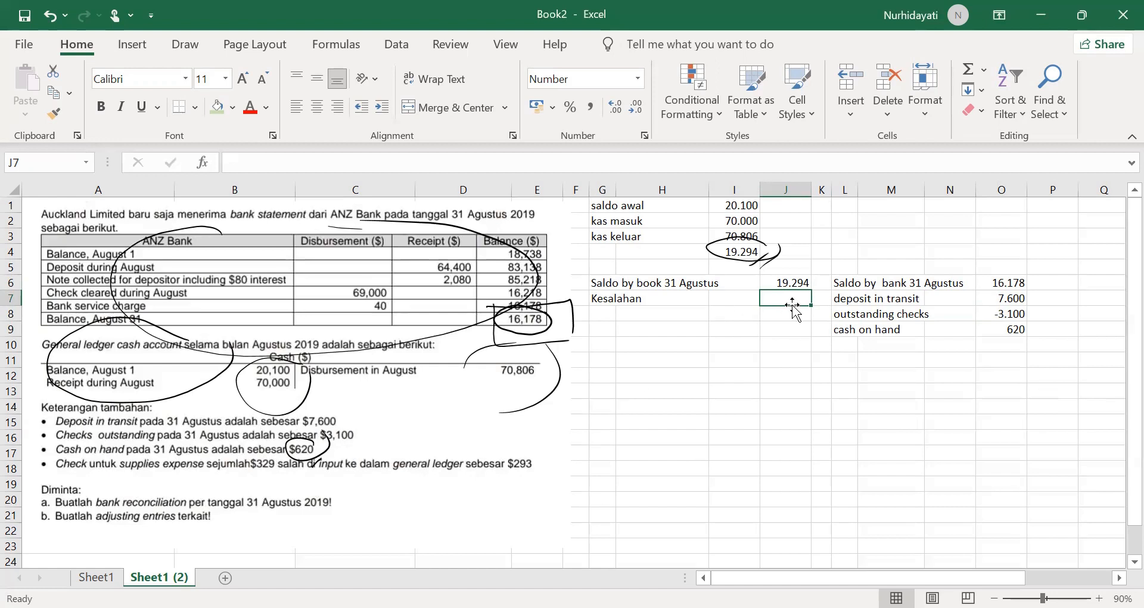
pyautogui.write('=')
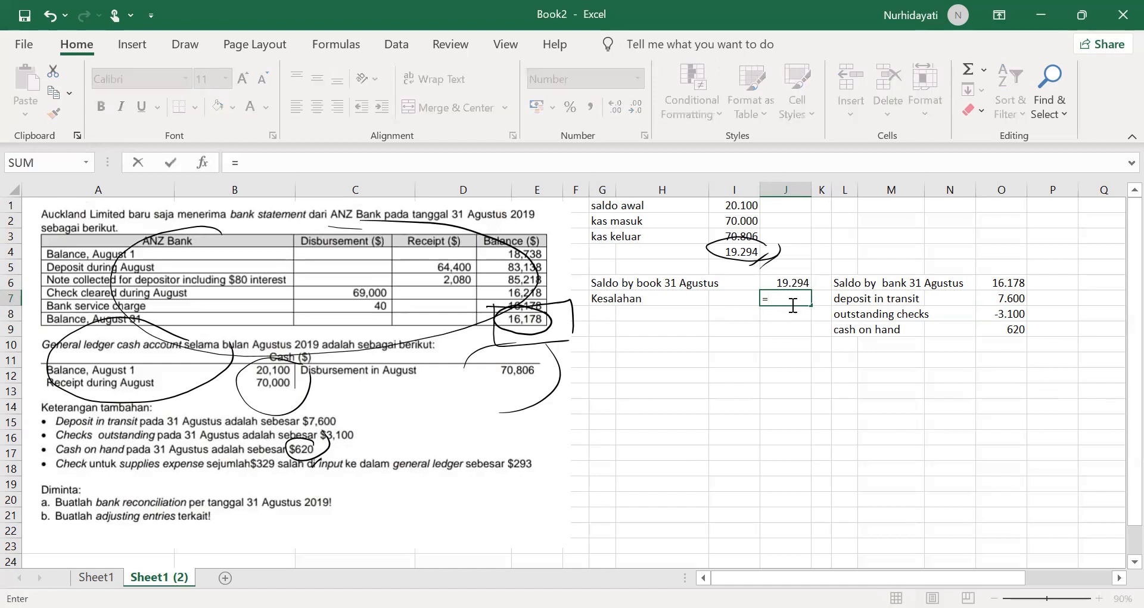
pyautogui.write('293-329')
pyautogui.press('Return')
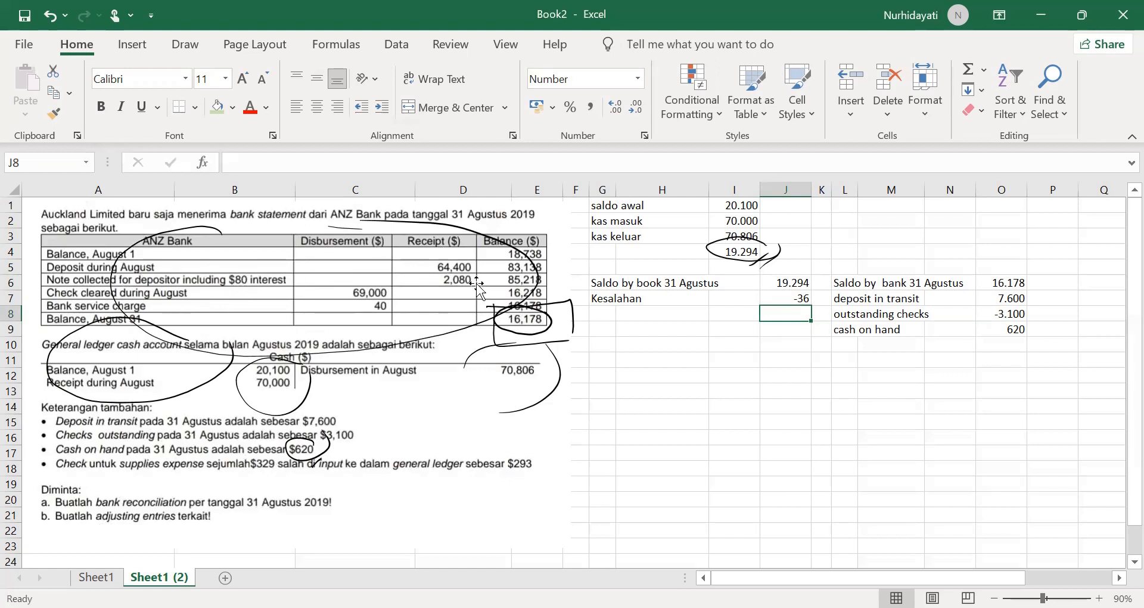
# Step: Circle the 2,080 note receipt in ink and add the book-side labels "note collected" in G8 and "bunga" in G9
pyautogui.moveTo(469, 269)
pyautogui.mouseDown()
pyautogui.moveTo(447, 266)
pyautogui.moveTo(482, 282)
pyautogui.moveTo(454, 267)
pyautogui.mouseUp()
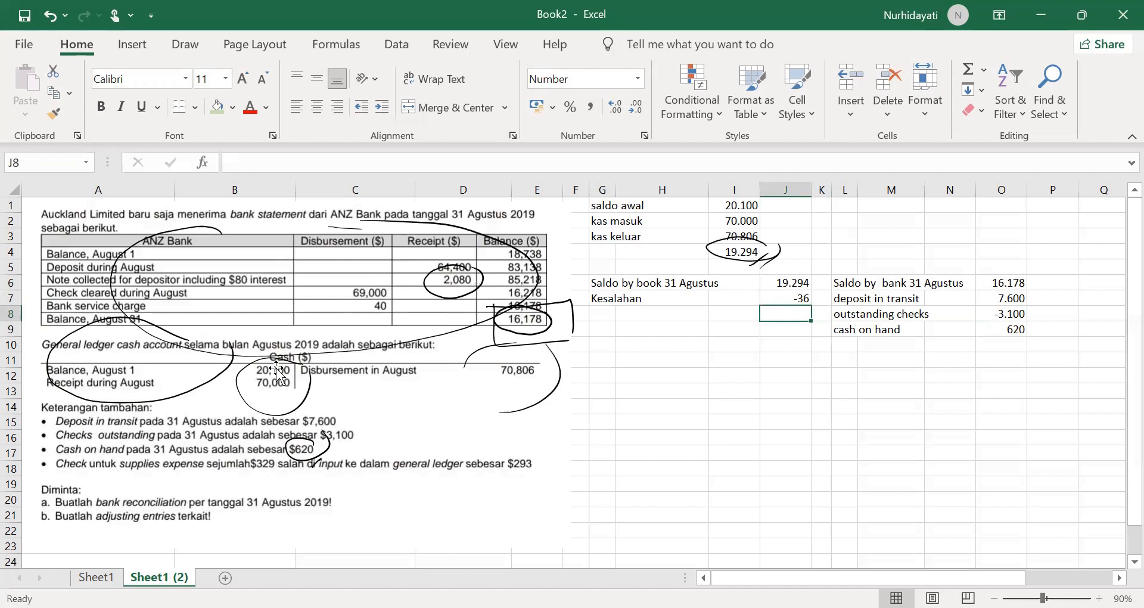
pyautogui.click(603, 312)
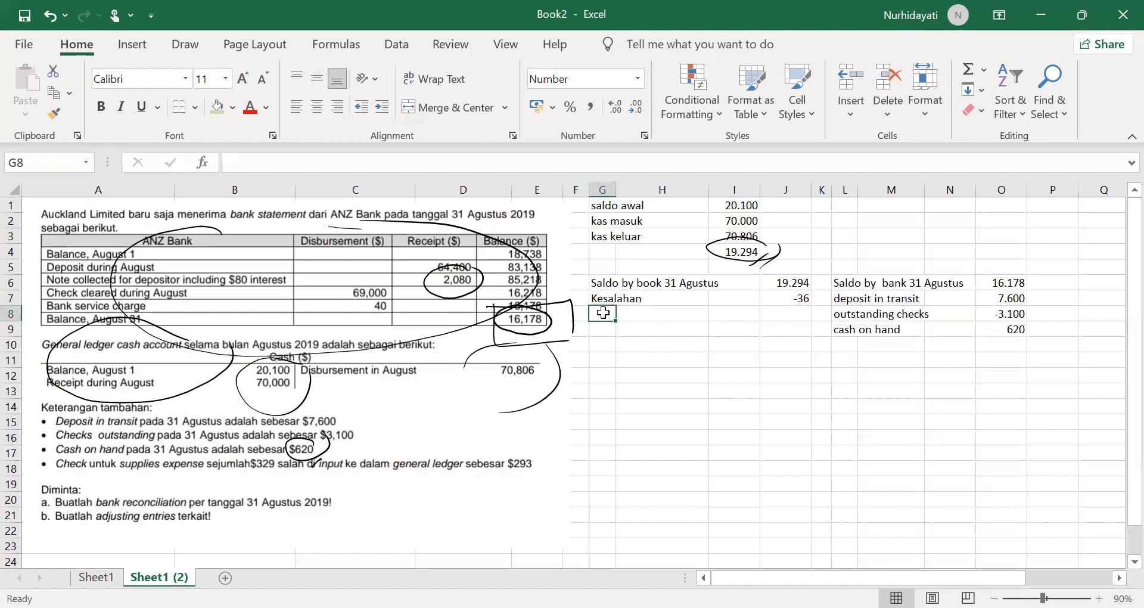
pyautogui.write('note c')
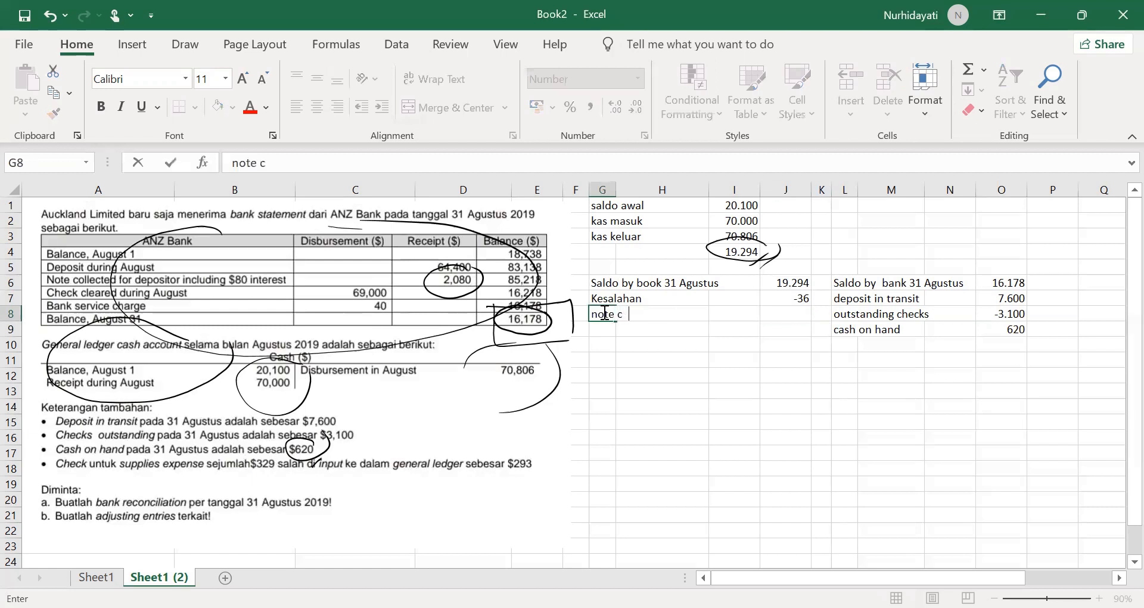
pyautogui.write('ollected')
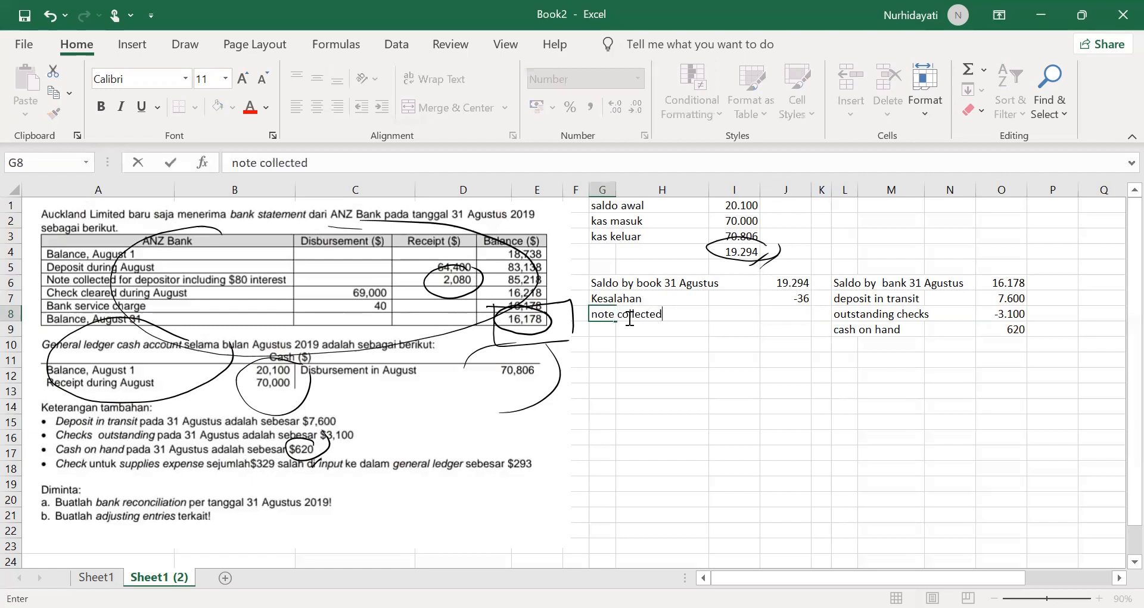
pyautogui.hotkey('ctrl', 'Return')
pyautogui.click(608, 330)
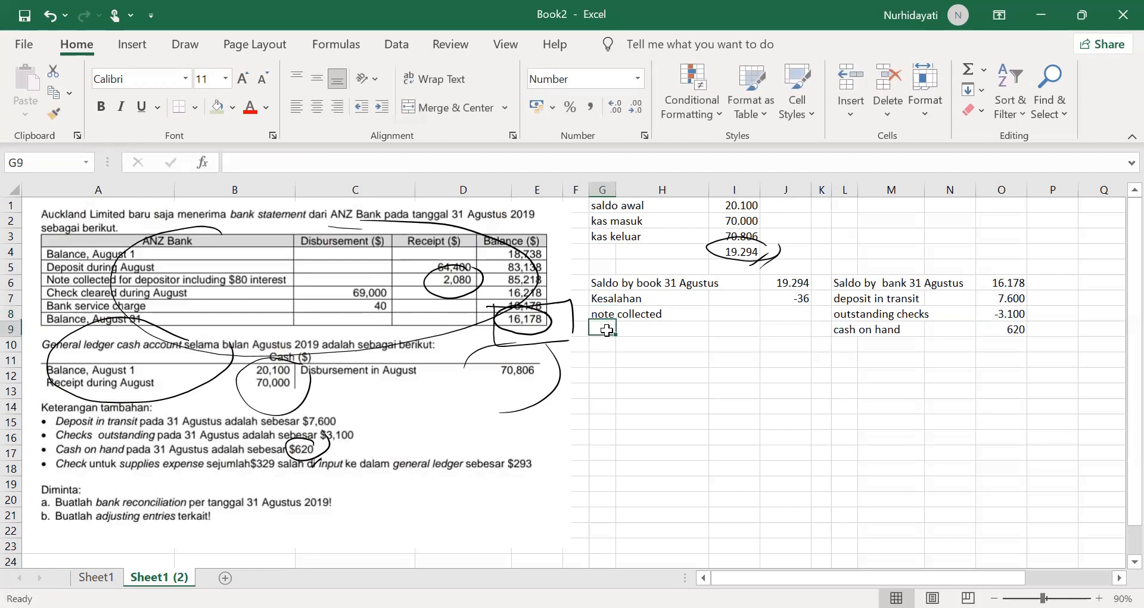
pyautogui.write('bunga')
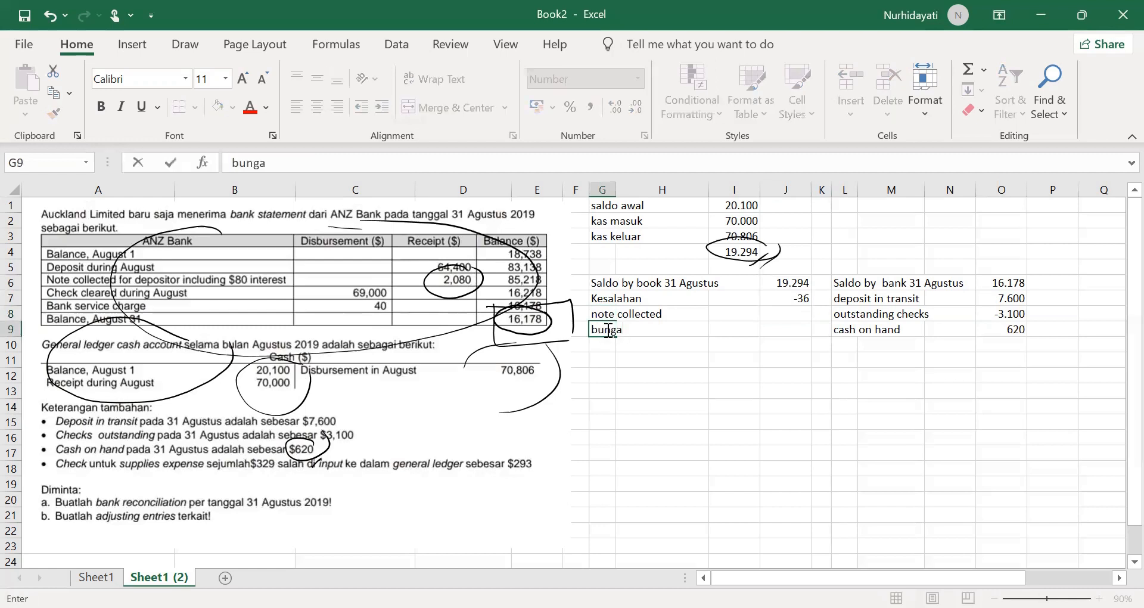
# Step: Enter 2000 for the collected note in J8 and 80 for the interest in J9
pyautogui.click(770, 312)
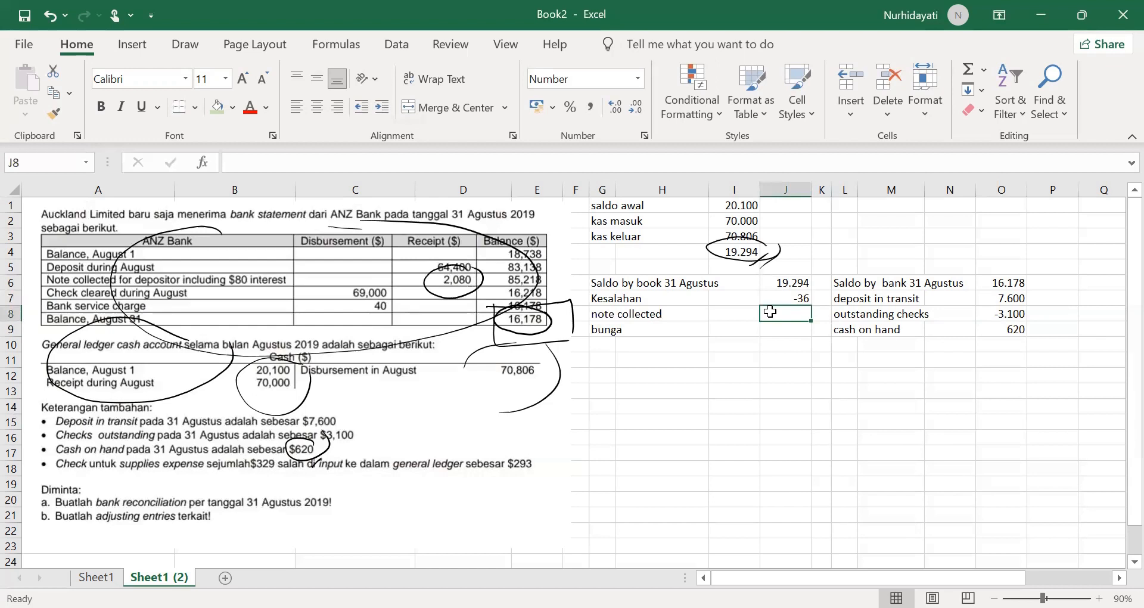
pyautogui.write('2000')
pyautogui.press('Return')
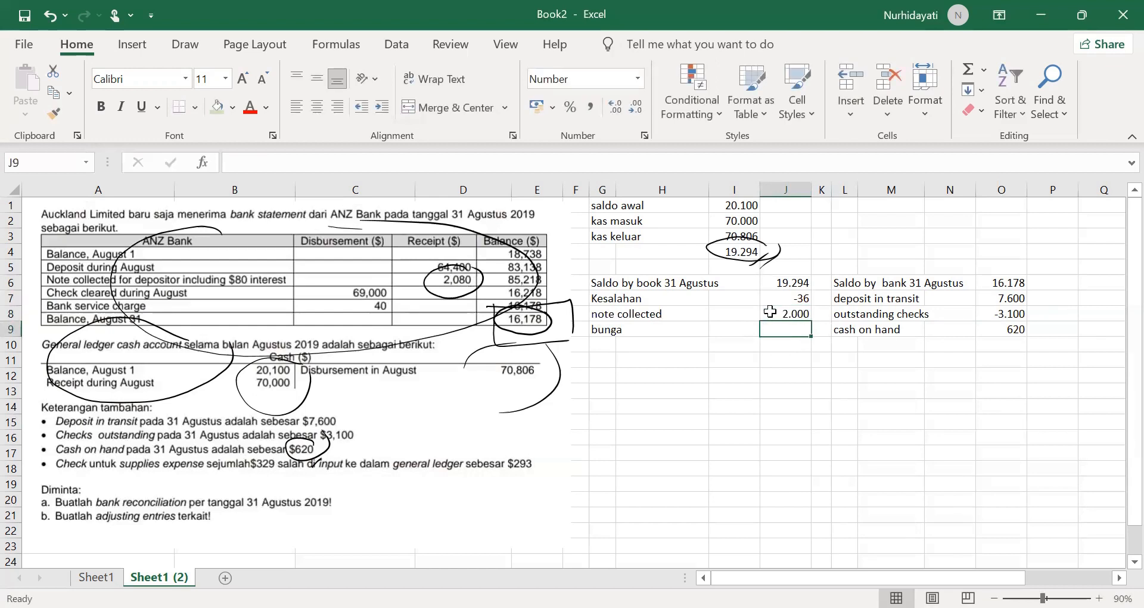
pyautogui.write('80')
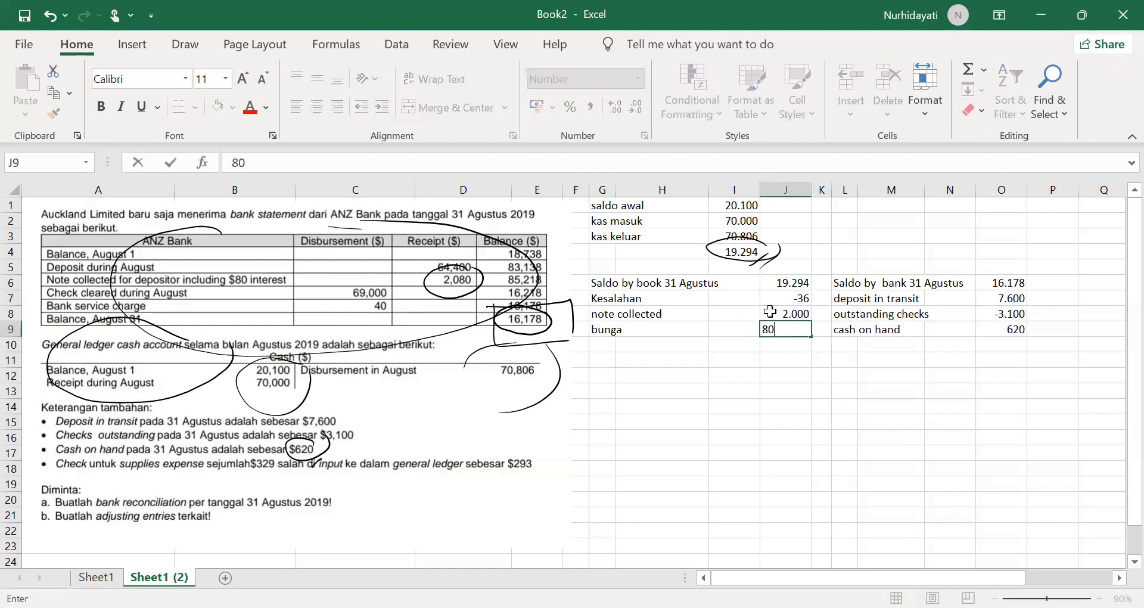
pyautogui.press('Return')
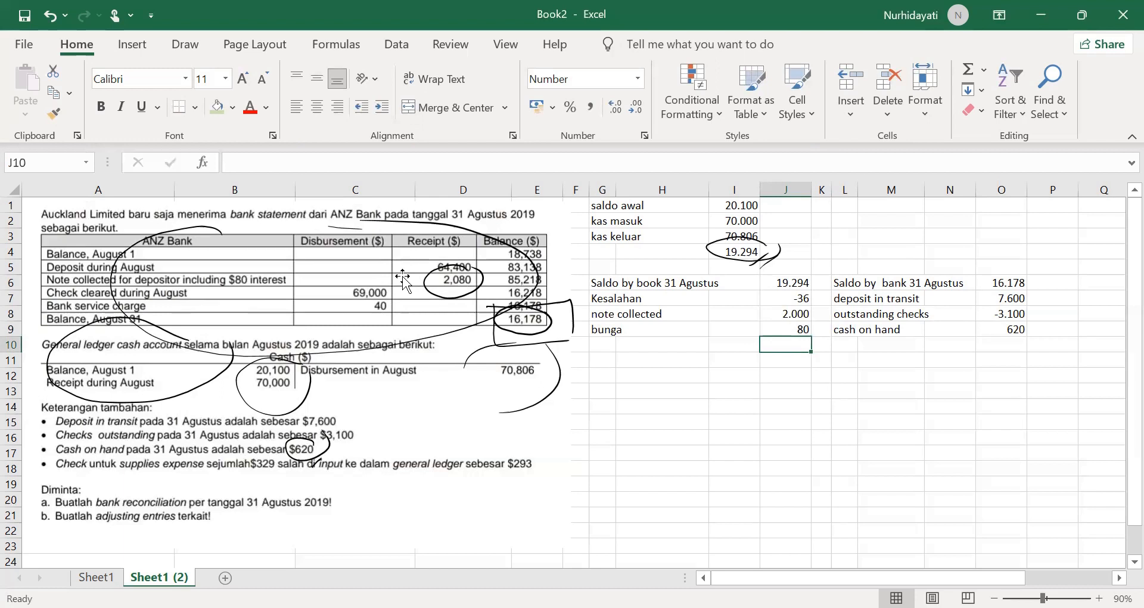
# Step: Add a "BSC" line for the bank service charge in G10, with -40 in J10
pyautogui.click(605, 344)
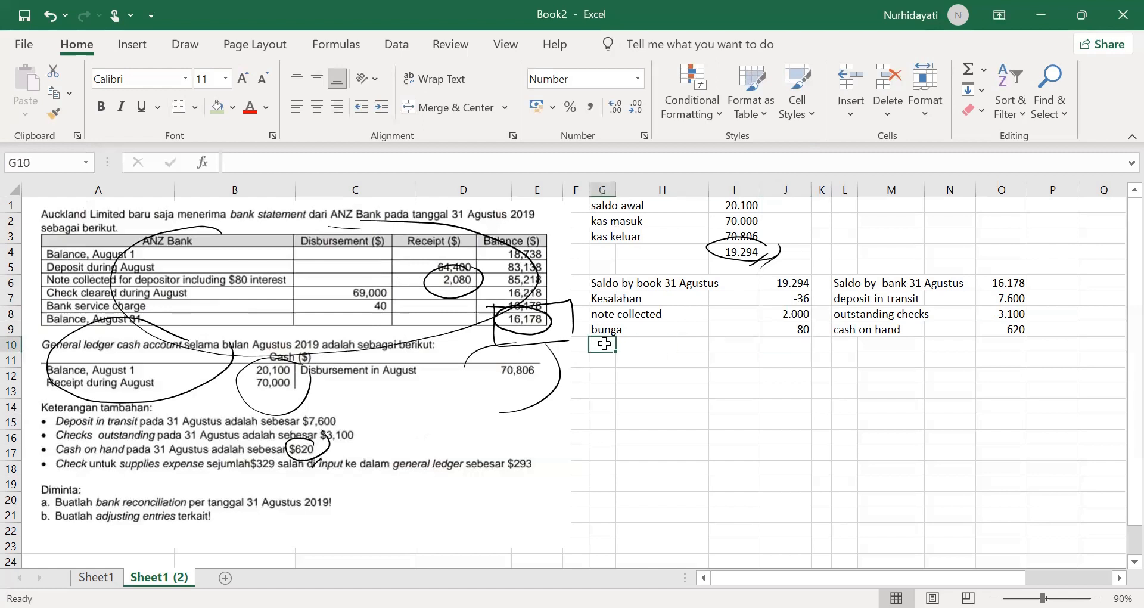
pyautogui.write('BSC')
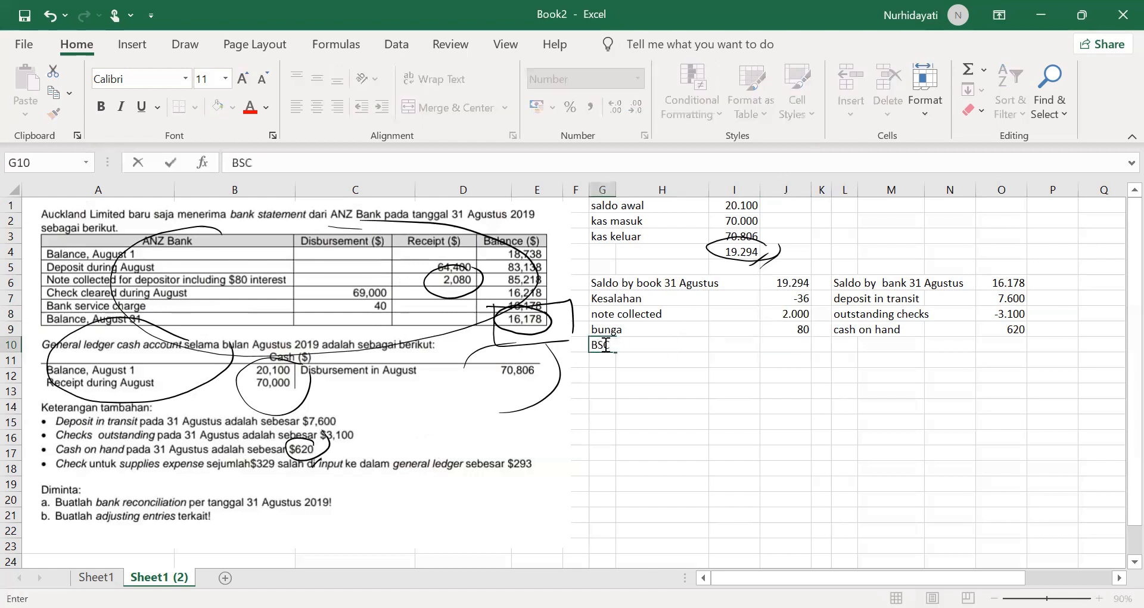
pyautogui.press('Tab')
pyautogui.press('Tab')
pyautogui.press('Tab')
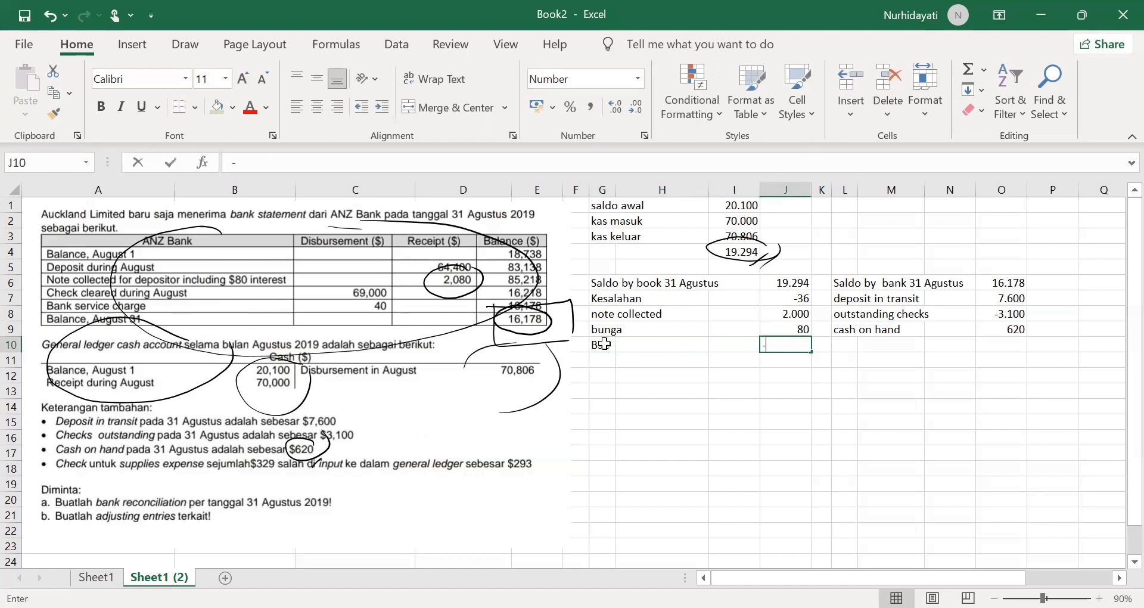
pyautogui.write('-40')
pyautogui.press('Return')
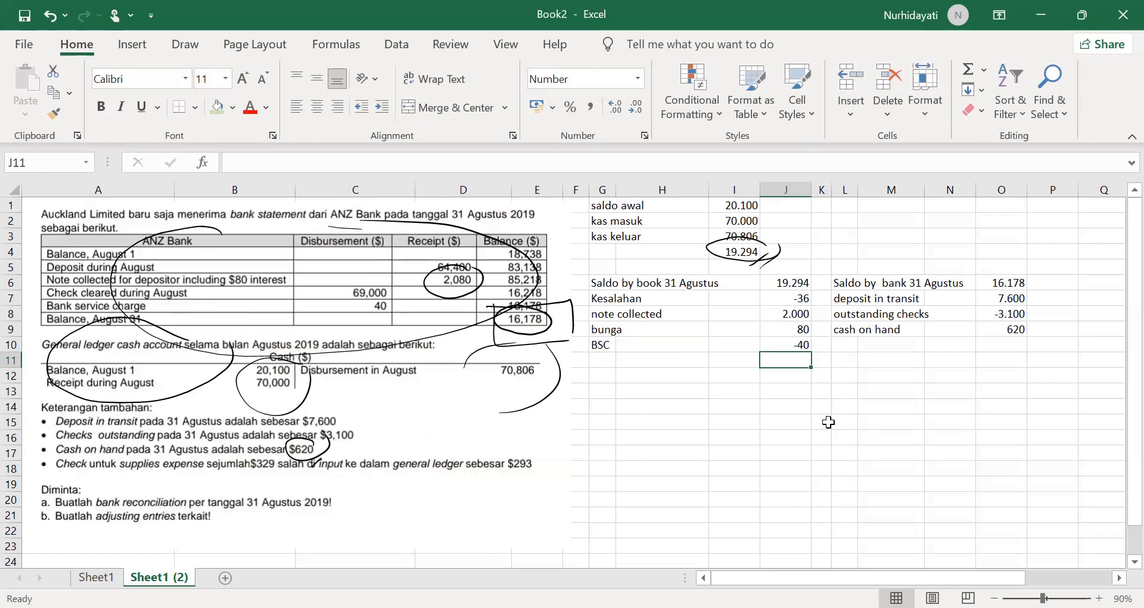
# Step: Total the book balance and its adjustments, J6 through J10, with a SUM formula in J12
pyautogui.click(799, 389)
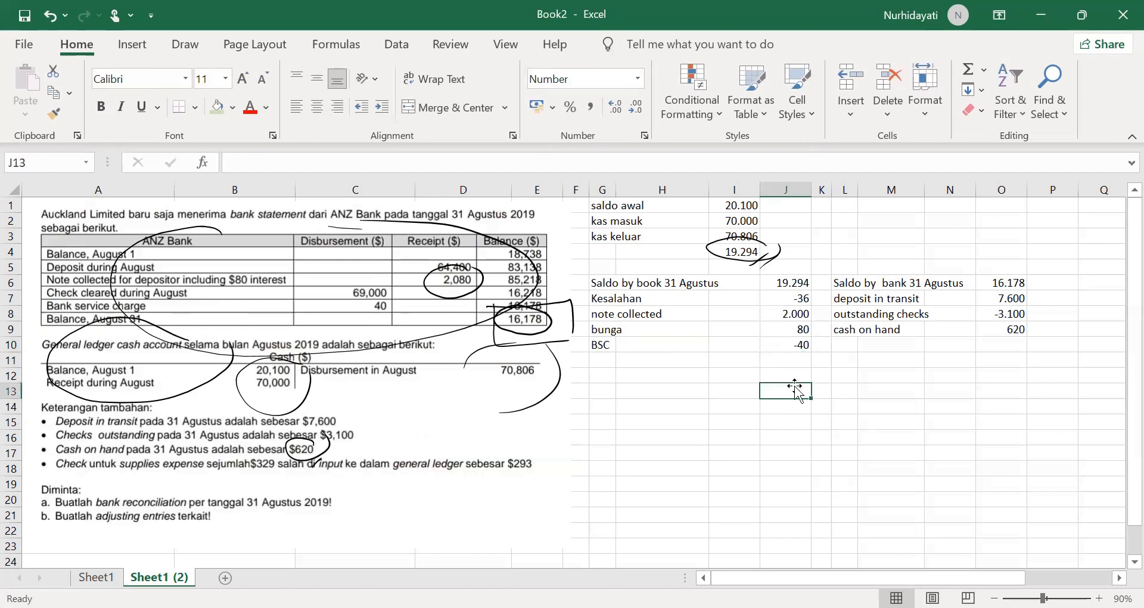
pyautogui.click(797, 379)
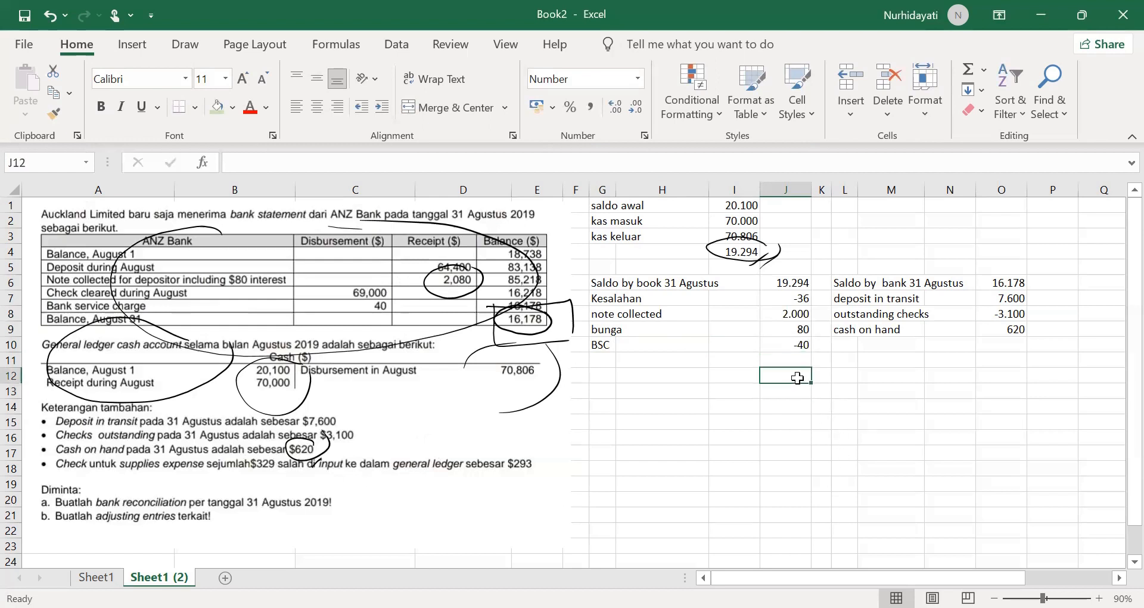
pyautogui.write('=')
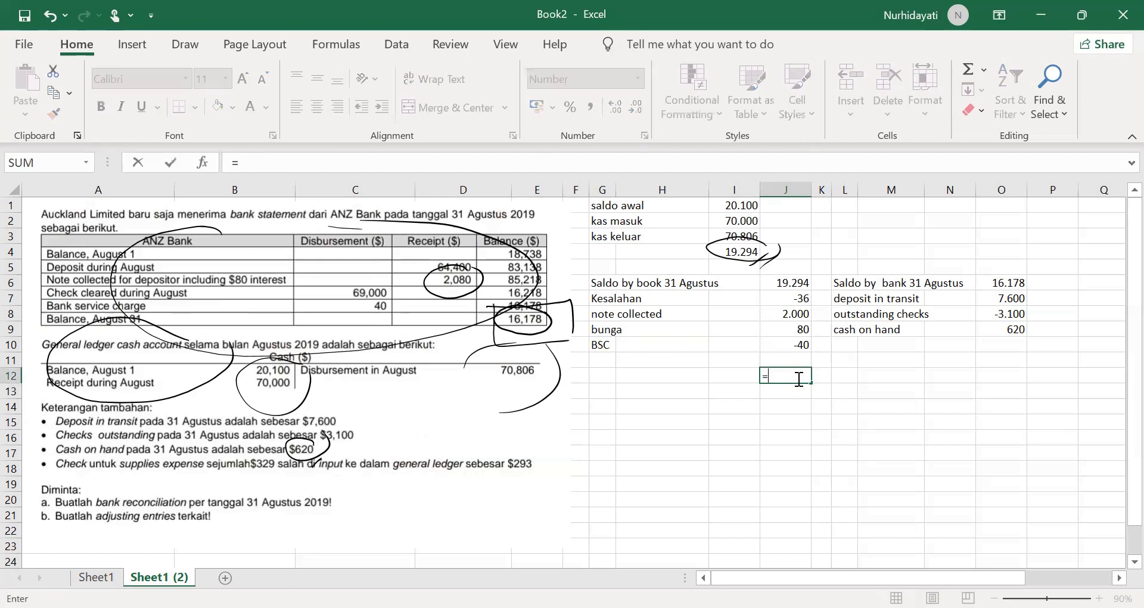
pyautogui.write('sum(')
pyautogui.click(803, 281)
pyautogui.moveTo(803, 330); pyautogui.dragTo(805, 340)
pyautogui.press('Return')
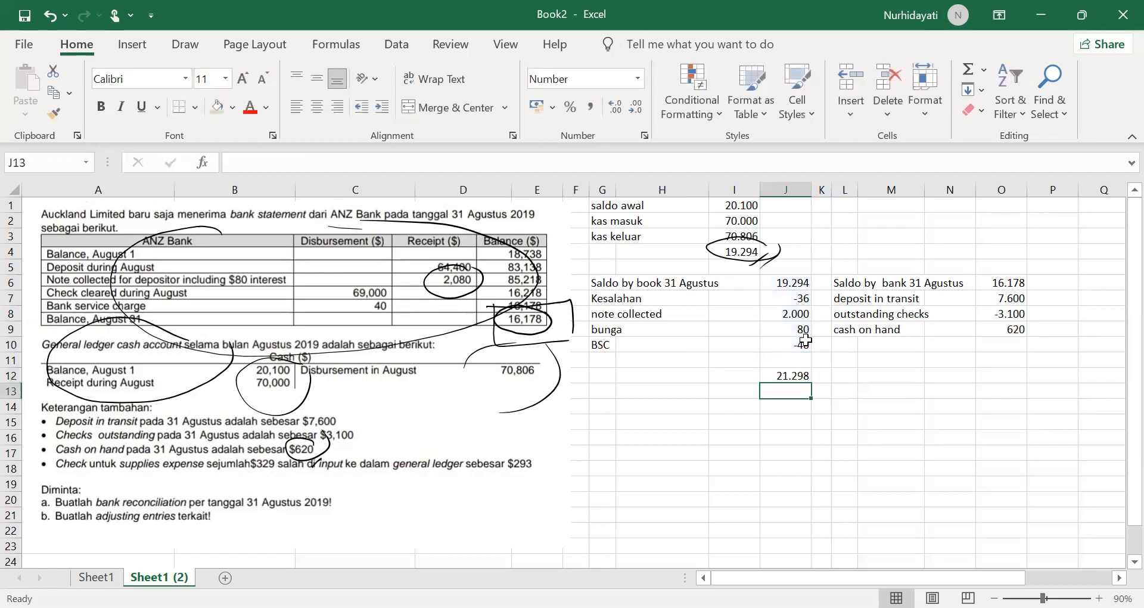
# Step: Total the bank balance and its adjustments, O6 through O9, with a SUM formula in O12
pyautogui.click(991, 376)
pyautogui.write('=')
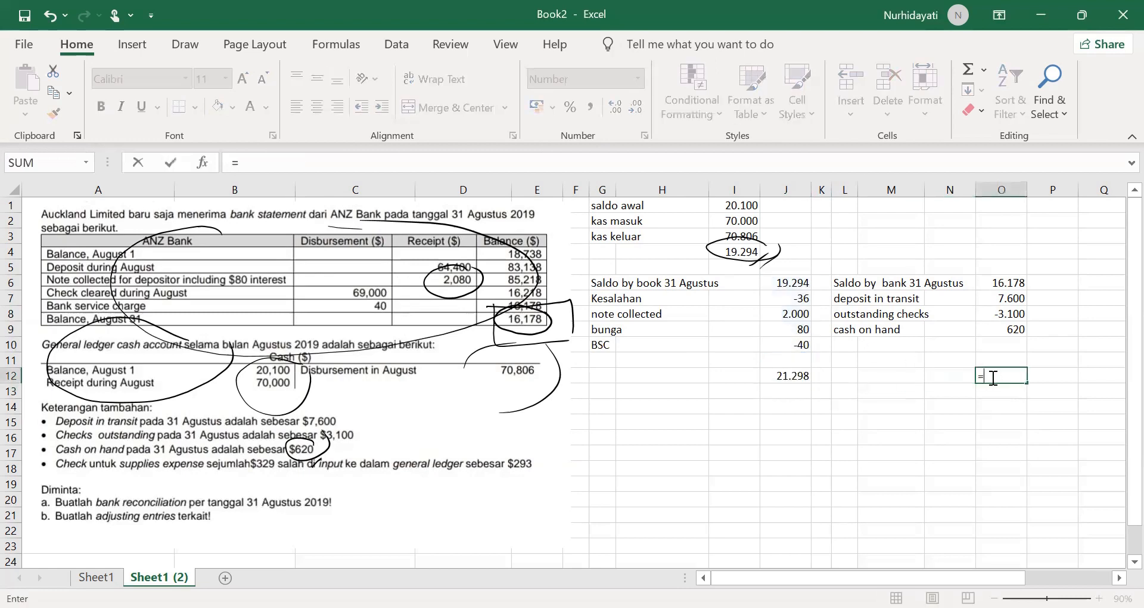
pyautogui.write('sum(')
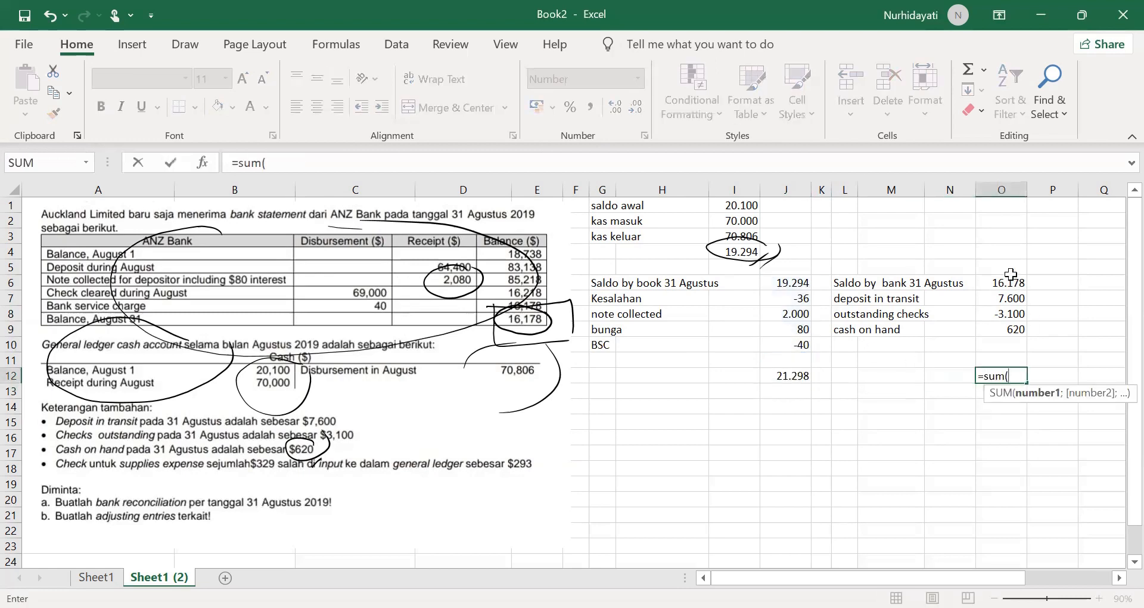
pyautogui.click(1011, 282)
pyautogui.keyDown('shift'); pyautogui.click(1017, 334); pyautogui.keyUp('shift')
pyautogui.press('Return')
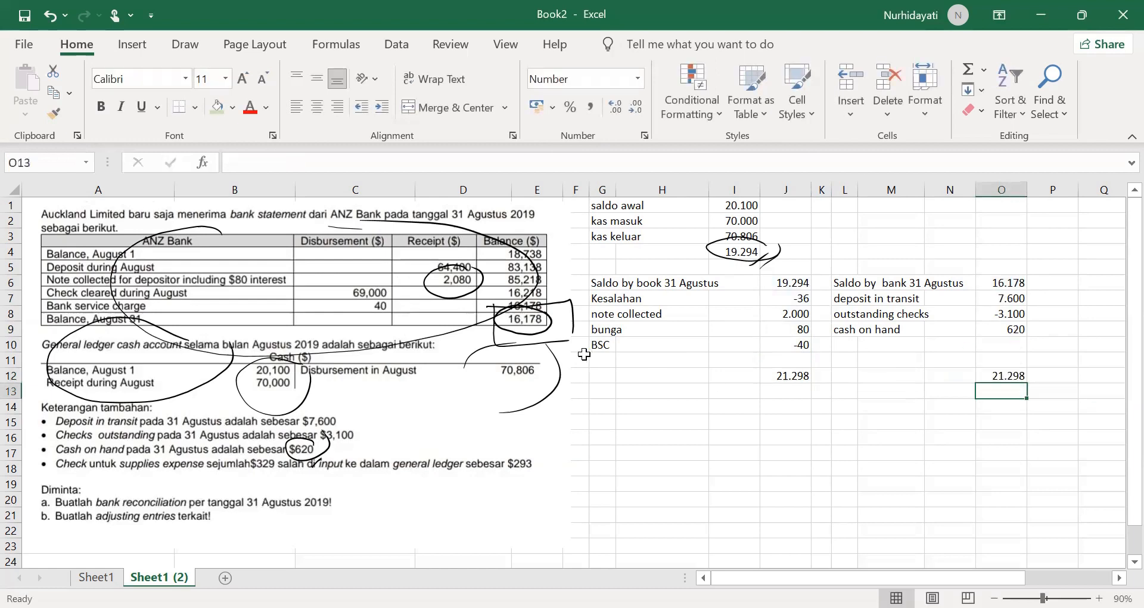
# Step: Label the book and bank totals "Adjusted balance" in G12 and L12
pyautogui.click(601, 374)
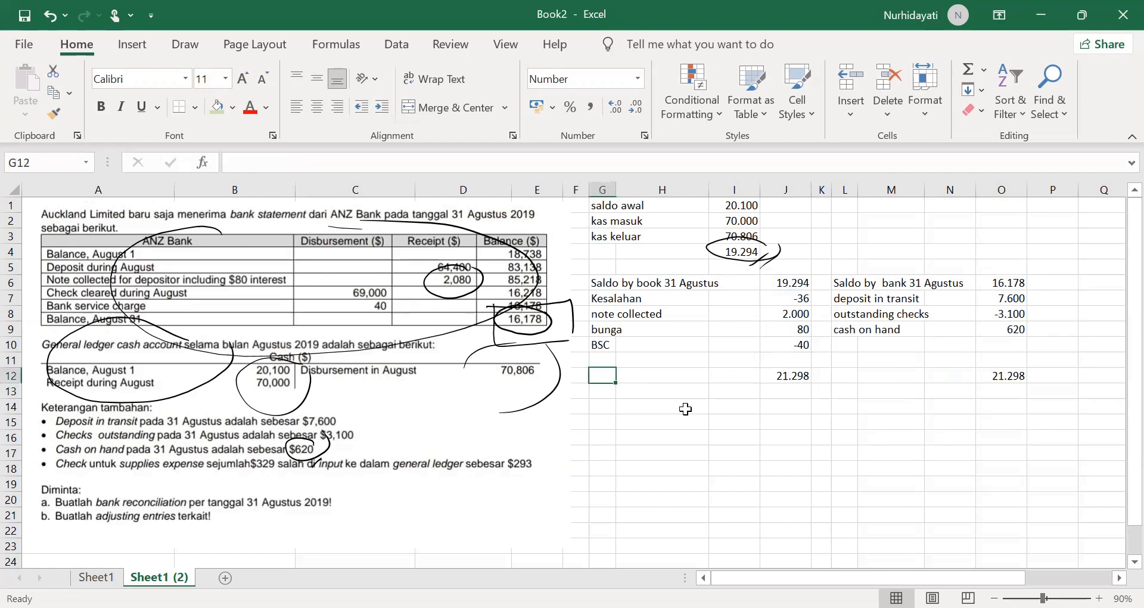
pyautogui.write('A')
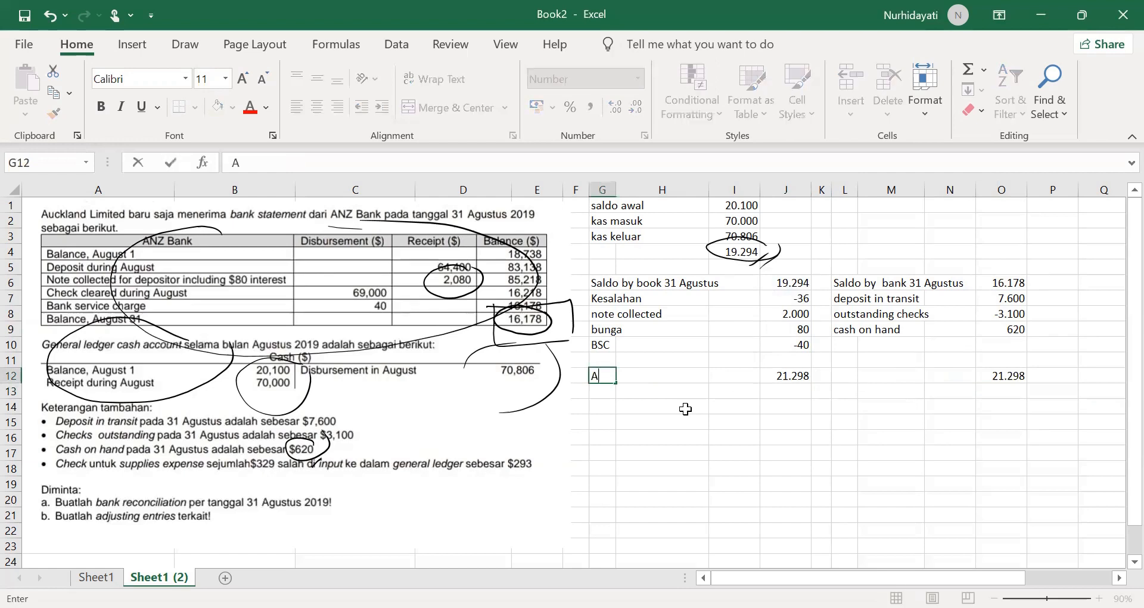
pyautogui.write('djusted bal ance')
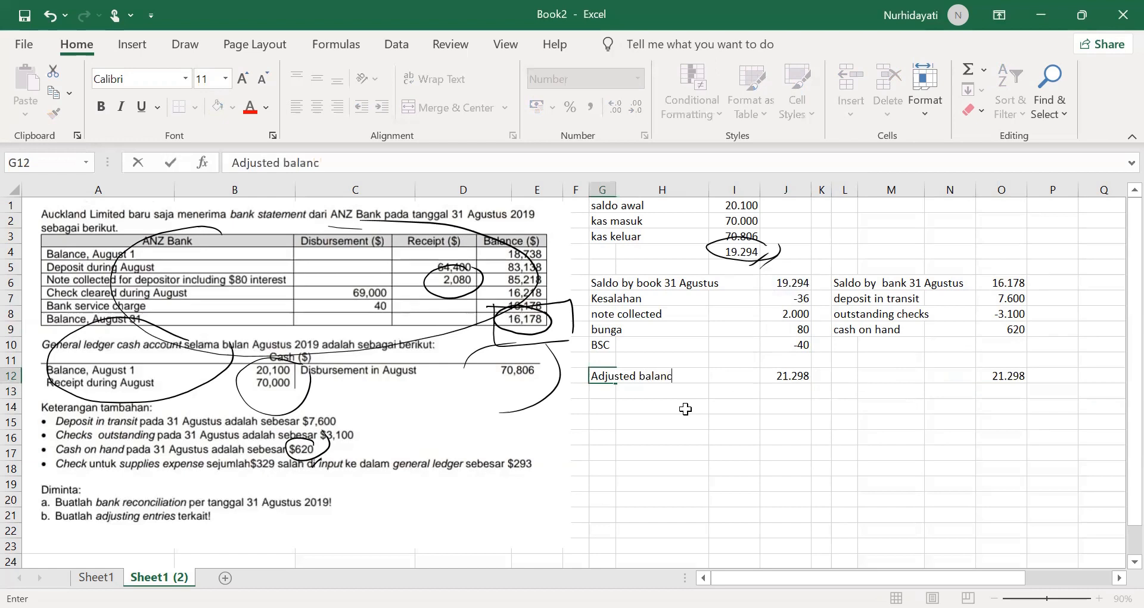
pyautogui.click(838, 377)
pyautogui.write('Adjusted balance')
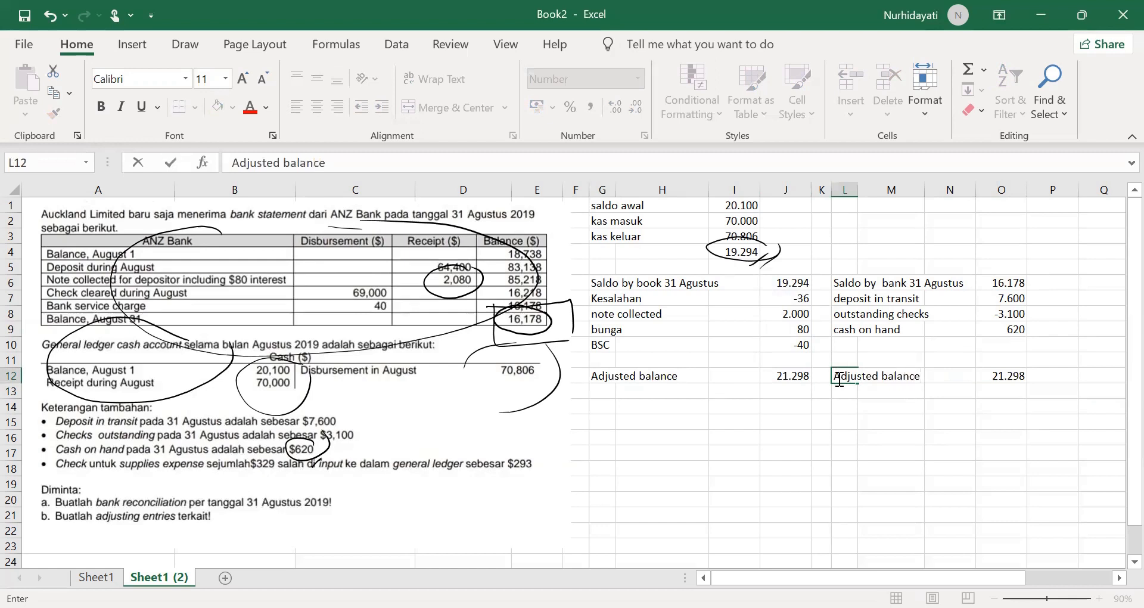
pyautogui.click(820, 436)
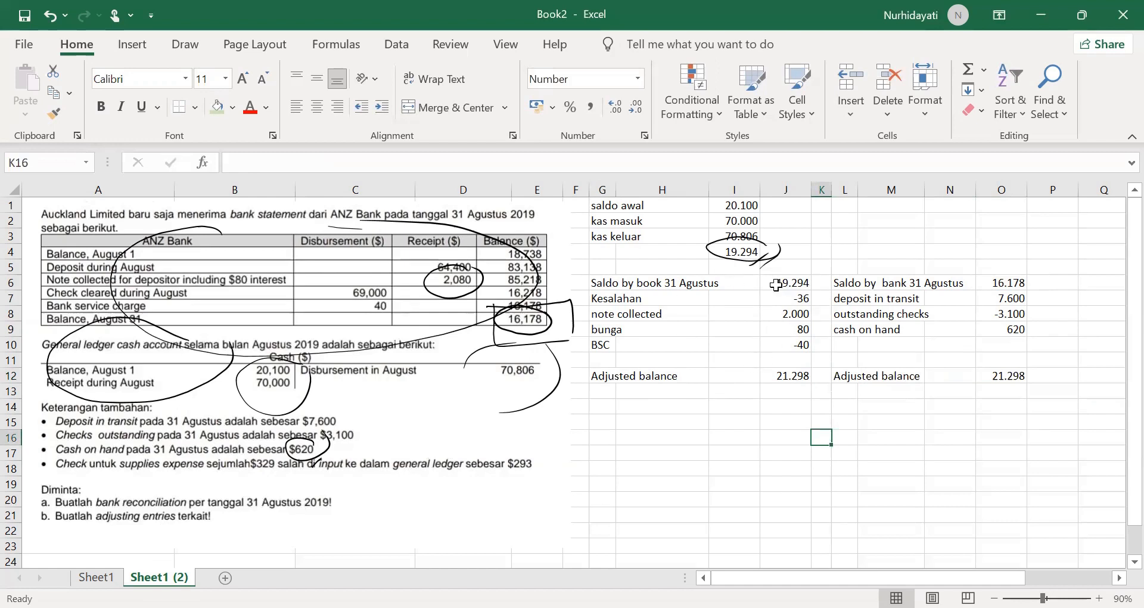
# Step: Add the heading "Jurnal penyesuaian" in G15 below the reconciliation
pyautogui.click(601, 424)
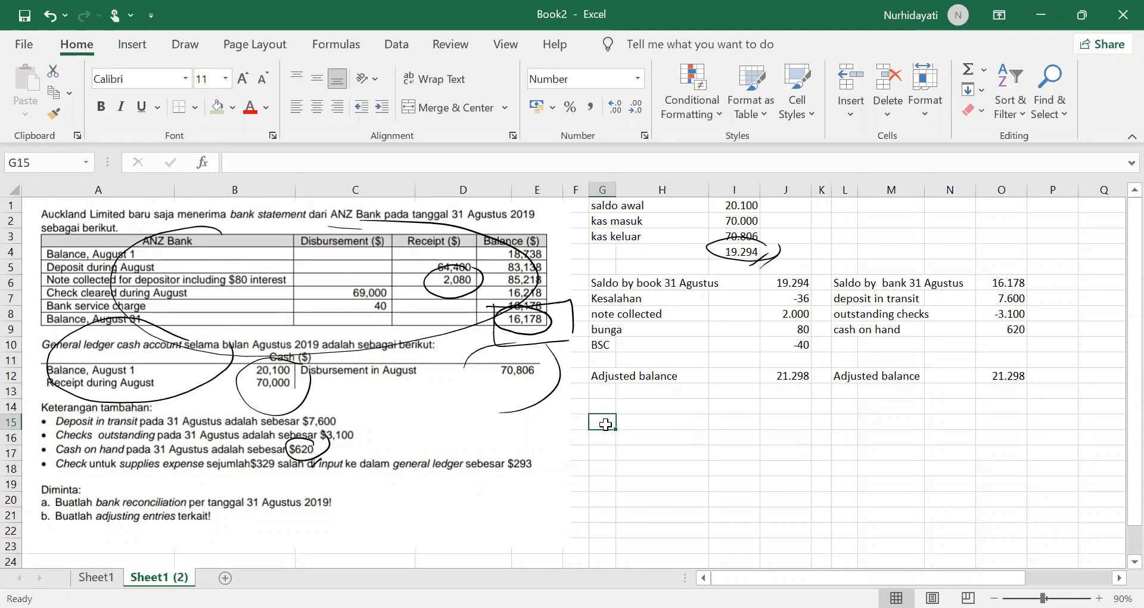
pyautogui.write('Jur')
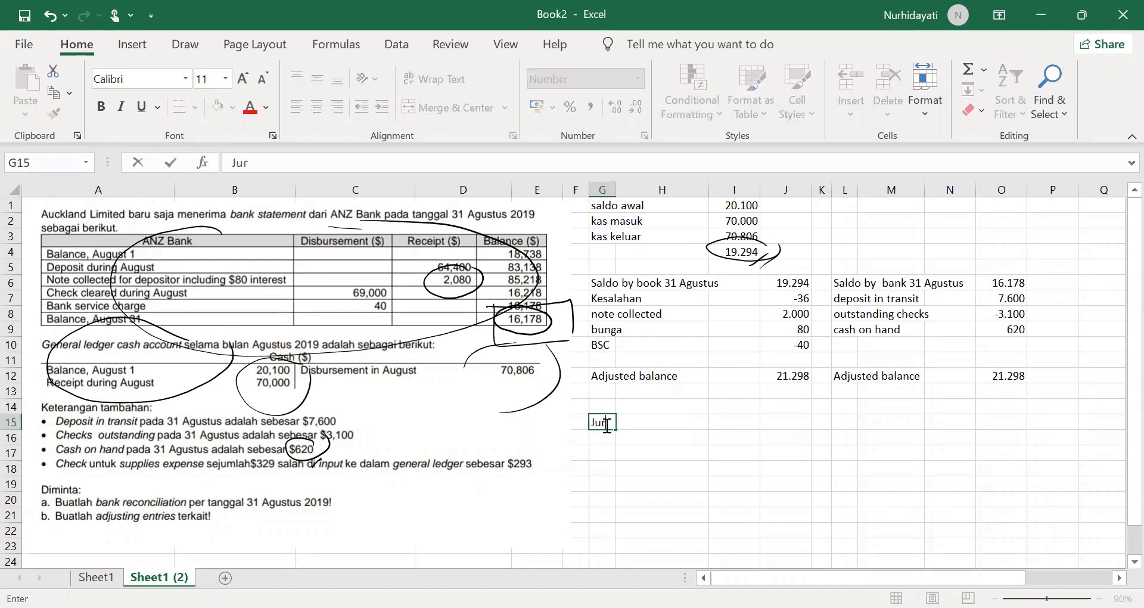
pyautogui.write('nal peneysuaian')
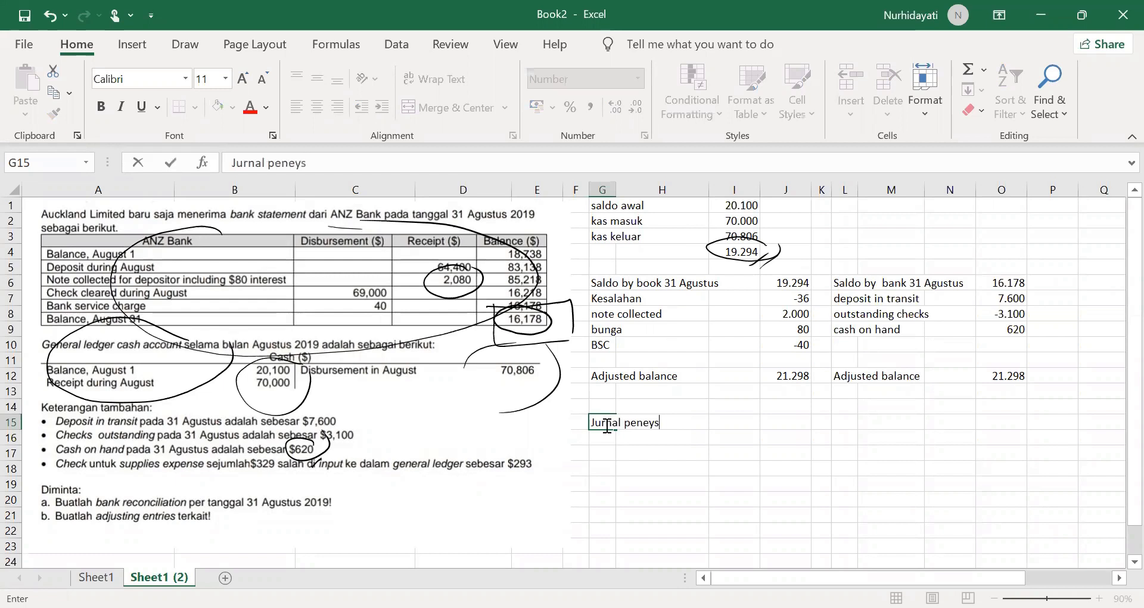
pyautogui.press('BackSpace')
pyautogui.press('BackSpace')
pyautogui.press('BackSpace')
pyautogui.press('BackSpace')
pyautogui.press('BackSpace')
pyautogui.press('BackSpace')
pyautogui.press('BackSpace')
pyautogui.press('BackSpace')
pyautogui.write('yesuaian')
pyautogui.press('Return')
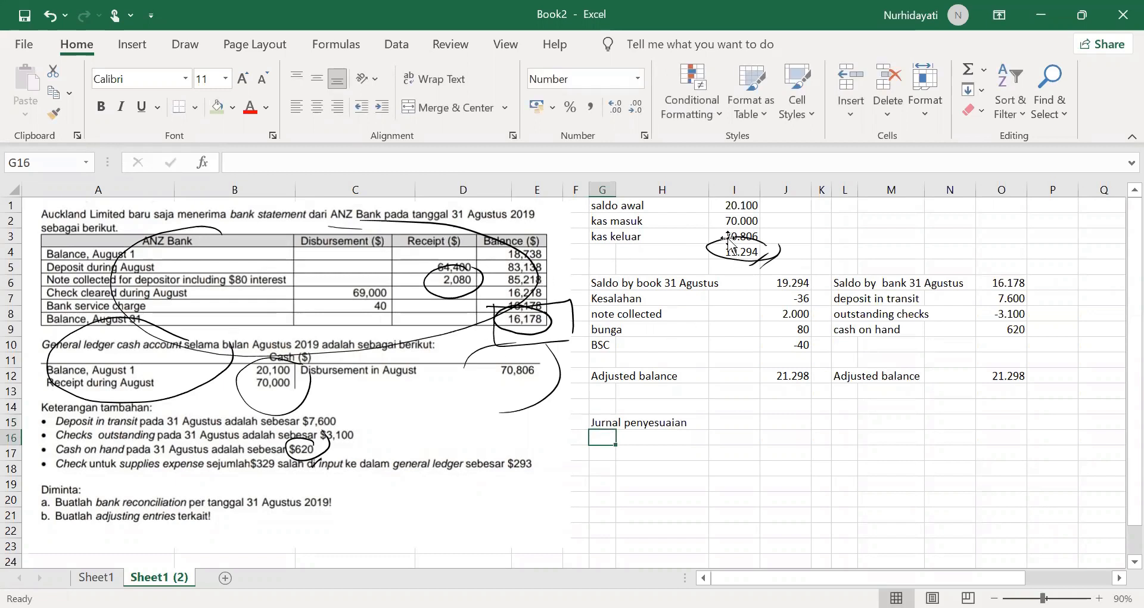
pyautogui.click(609, 298)
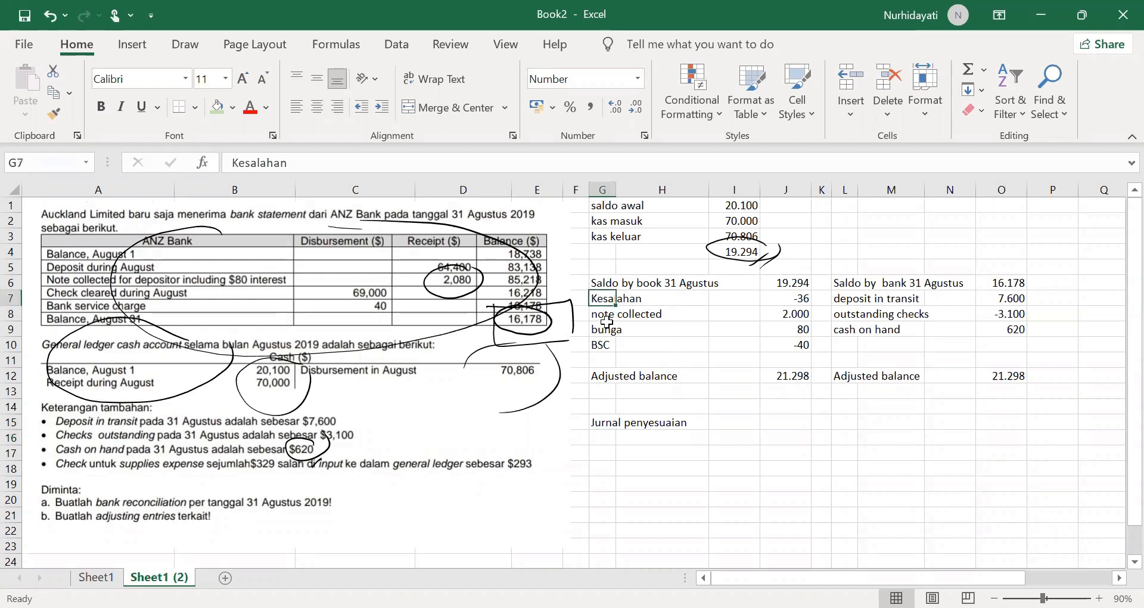
pyautogui.click(603, 314)
pyautogui.click(606, 333)
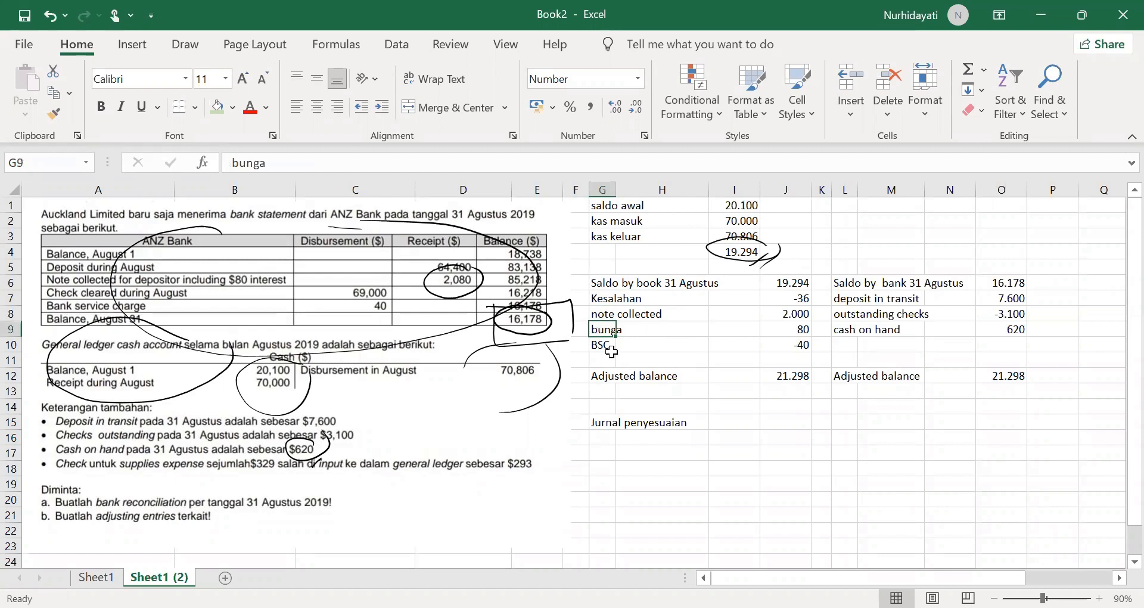
pyautogui.click(603, 347)
pyautogui.click(614, 435)
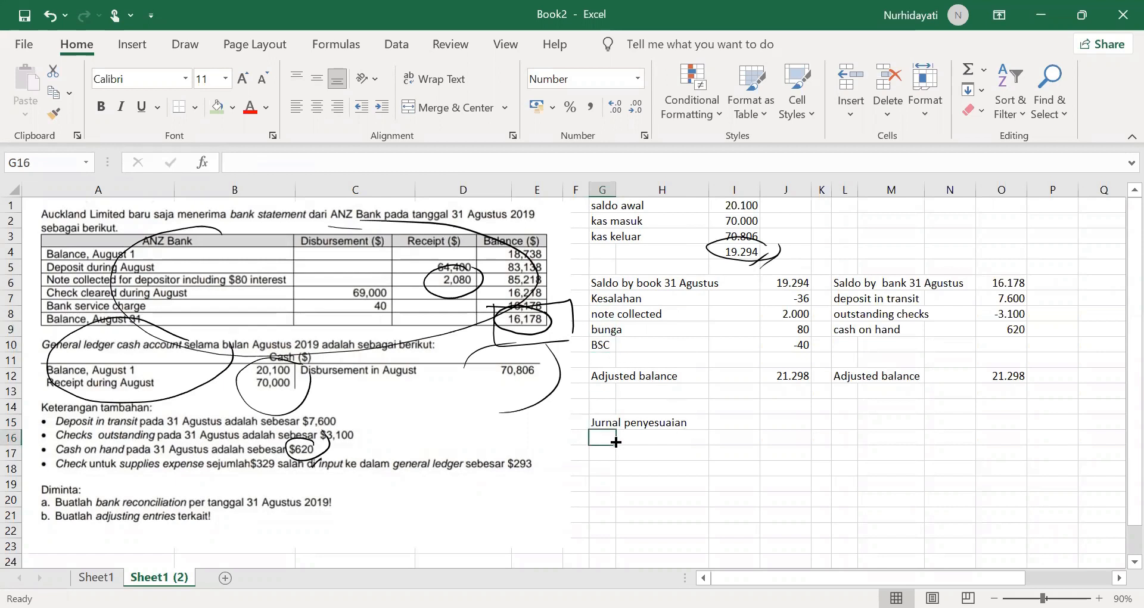
# Step: Mark the first adjusting entry with "a" in F16 and widen column E so column F clears the problem picture
pyautogui.click(569, 441)
pyautogui.write('a')
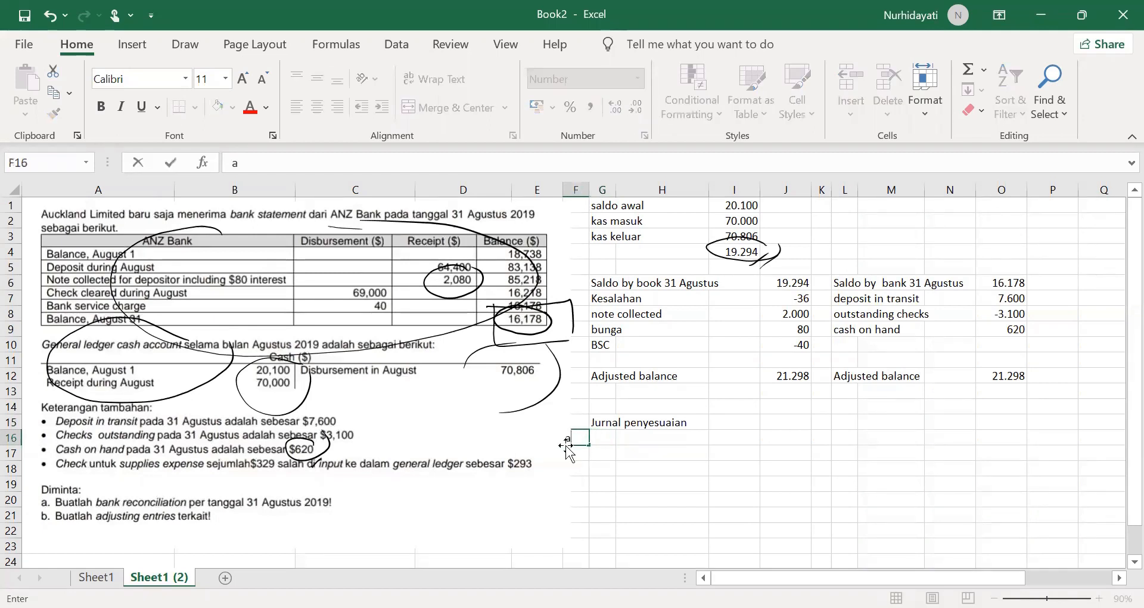
pyautogui.click(556, 194)
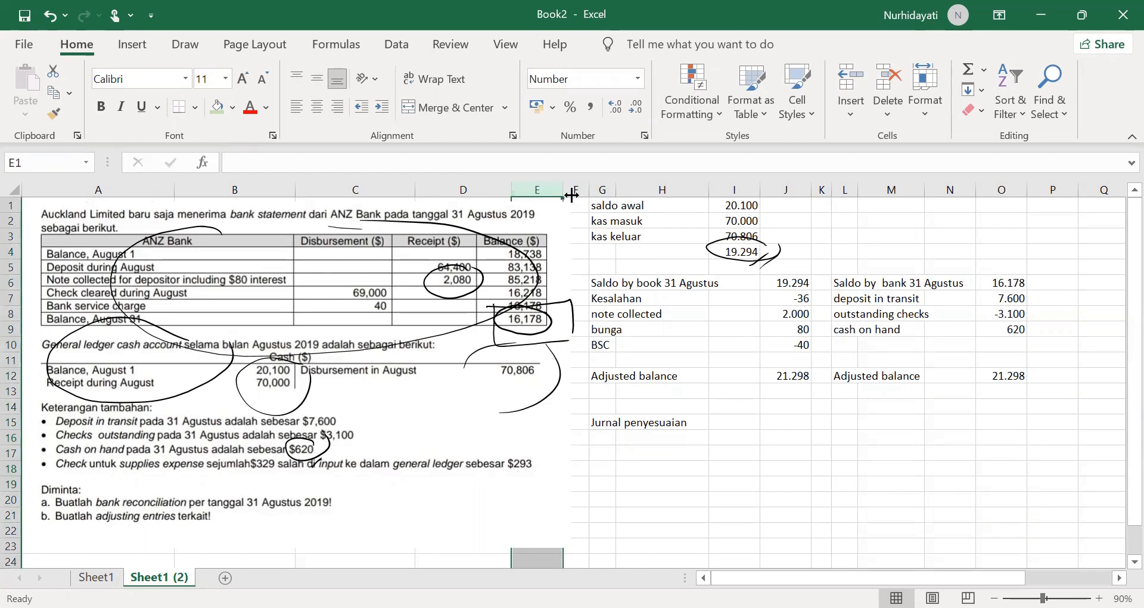
pyautogui.moveTo(573, 194); pyautogui.dragTo(574, 195)
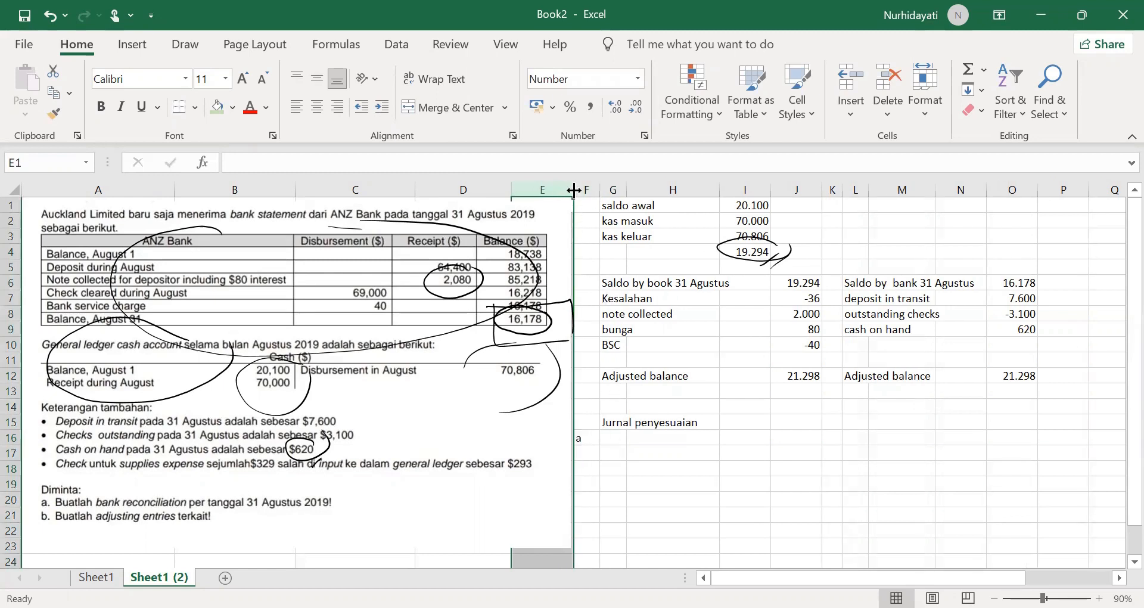
pyautogui.moveTo(583, 188); pyautogui.dragTo(584, 189)
# Step: Name the accounts of entry a: "Supplies expense" in G16 and, indented below it, "cash" in H17
pyautogui.click(624, 437)
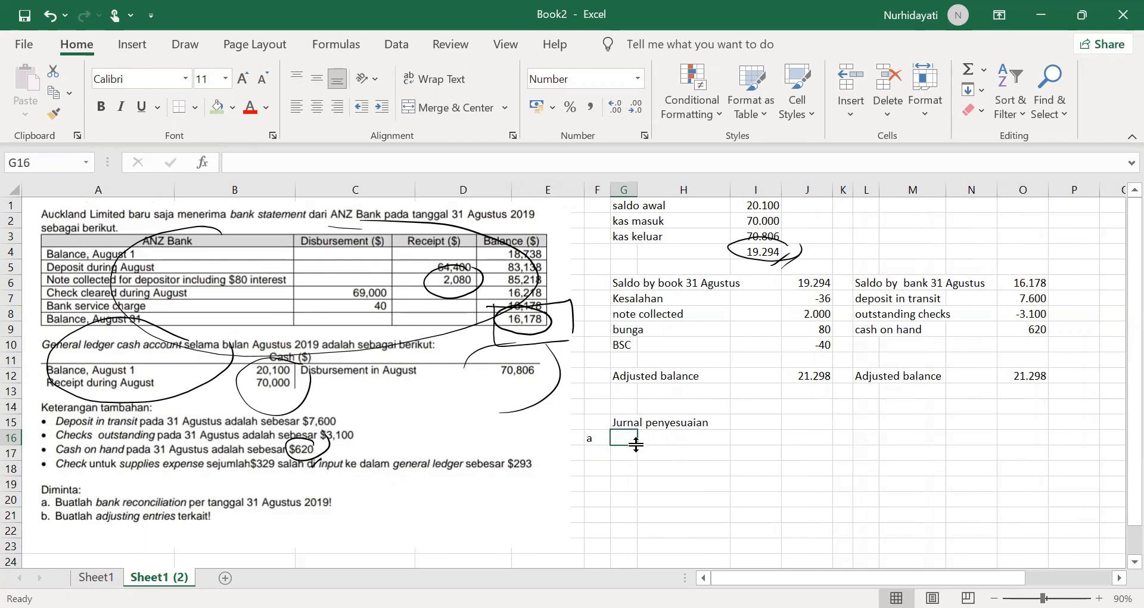
pyautogui.write('Supp')
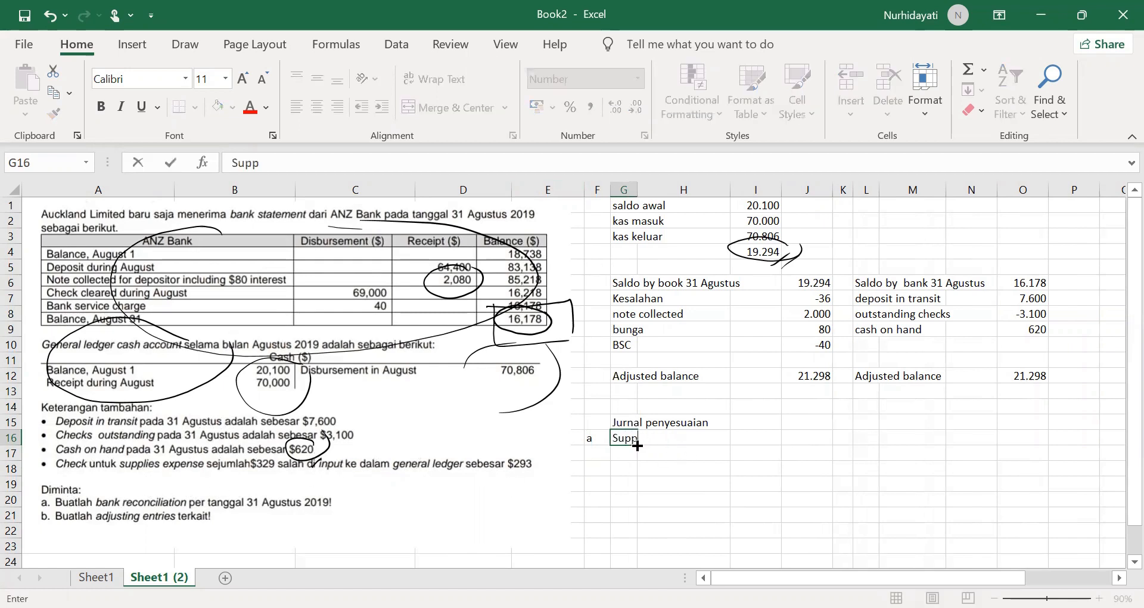
pyautogui.write('lies expense')
pyautogui.press('BackSpace')
pyautogui.press('BackSpace')
pyautogui.write('se')
pyautogui.press('Return')
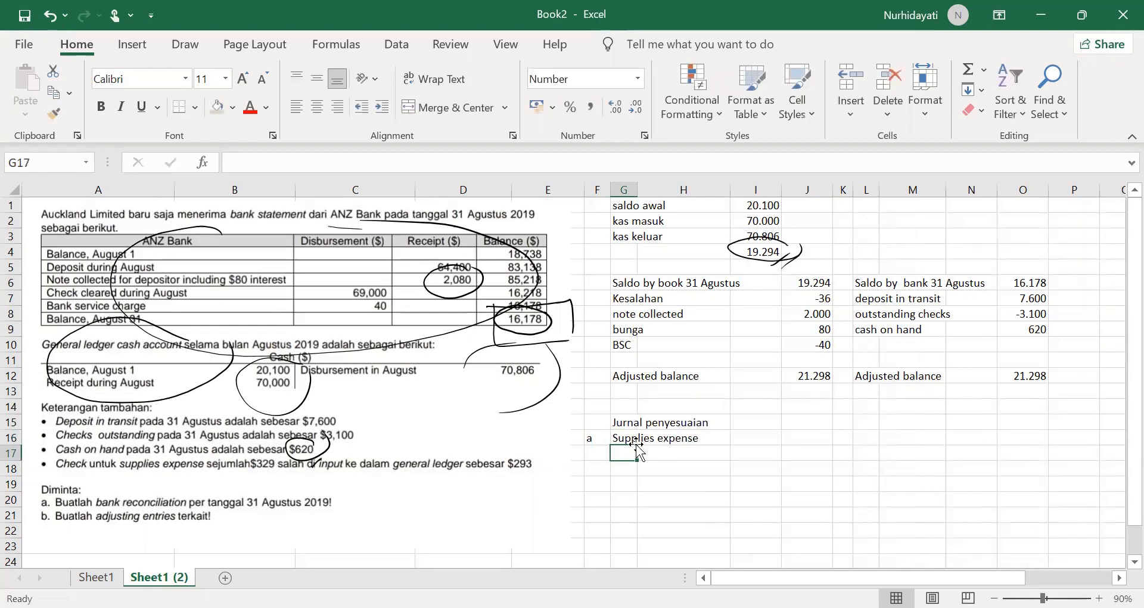
pyautogui.click(639, 452)
pyautogui.write('cash')
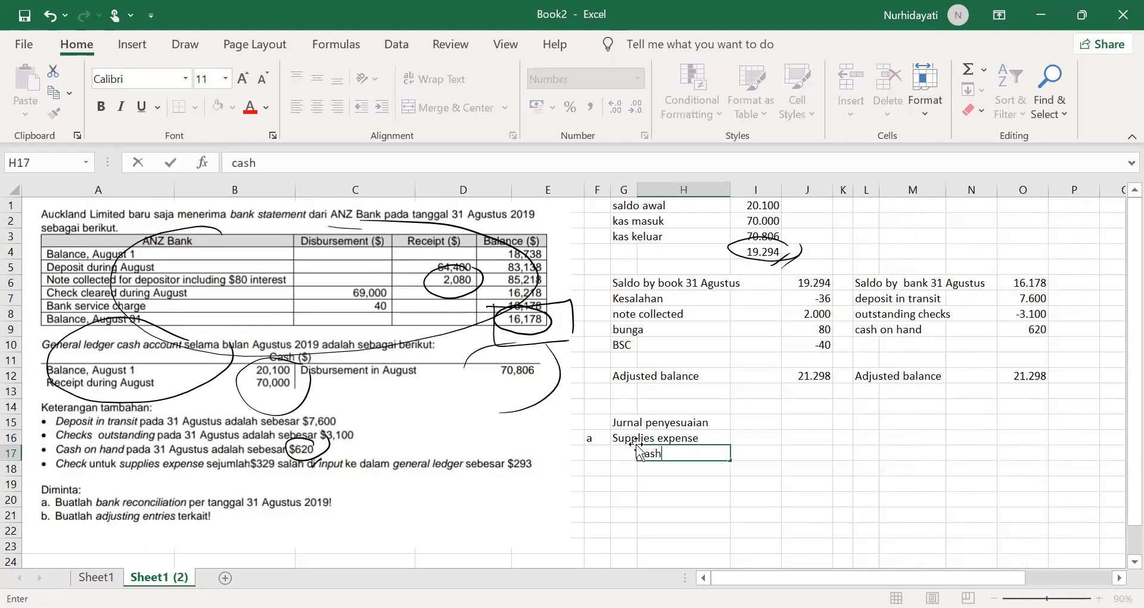
# Step: Record 36 for entry a as the supplies expense debit in I16 and the cash credit in J17
pyautogui.click(795, 438)
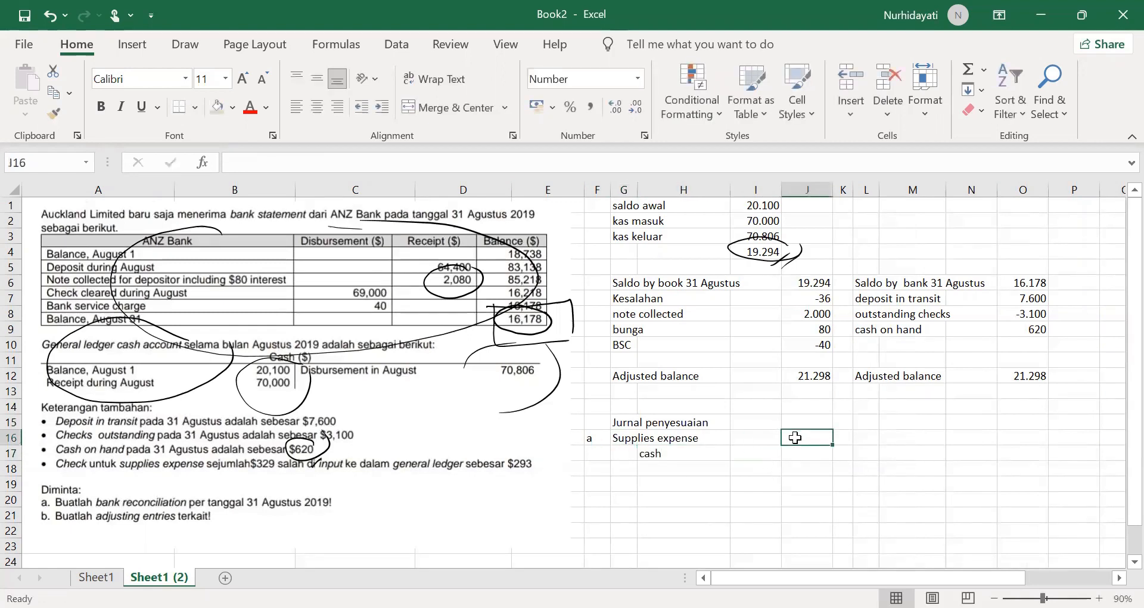
pyautogui.write('36')
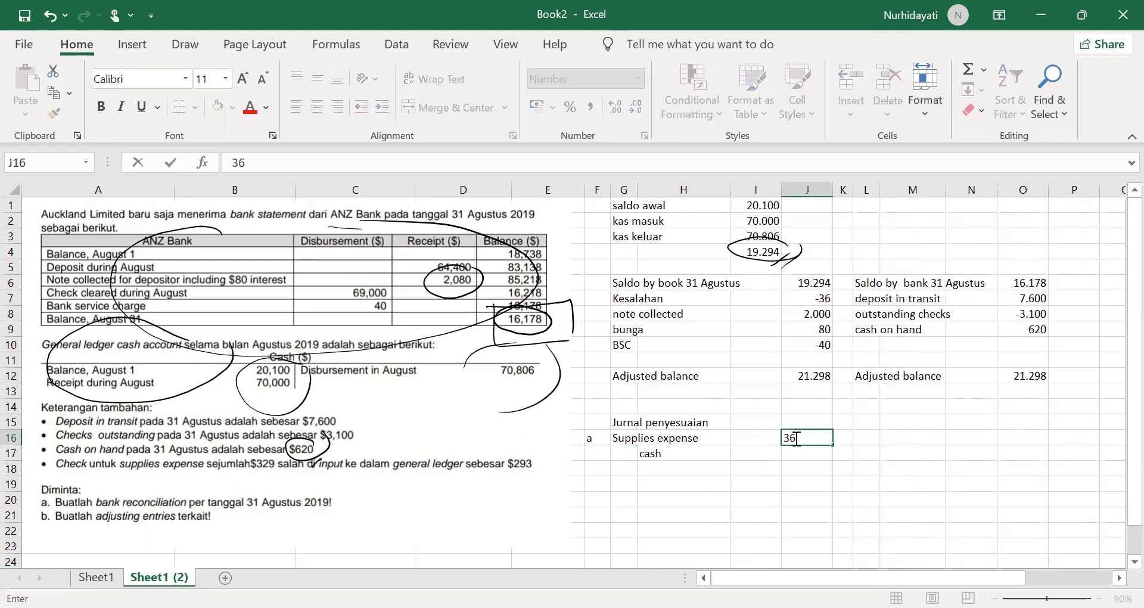
pyautogui.press('Return')
pyautogui.click(825, 440)
pyautogui.moveTo(824, 440); pyautogui.dragTo(772, 440)
pyautogui.click(793, 454)
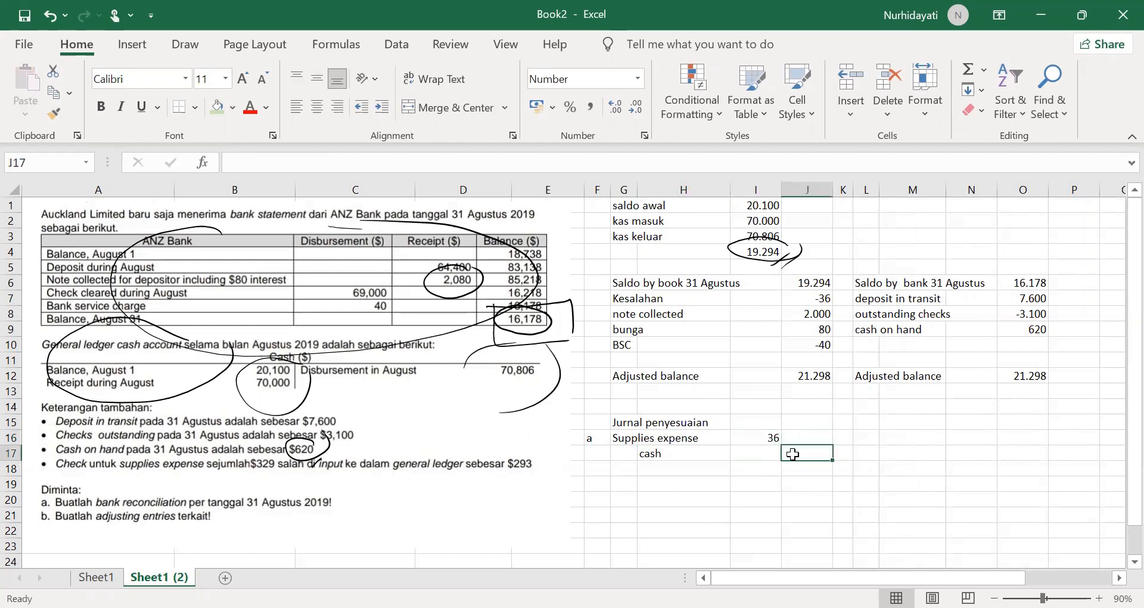
pyautogui.write('36')
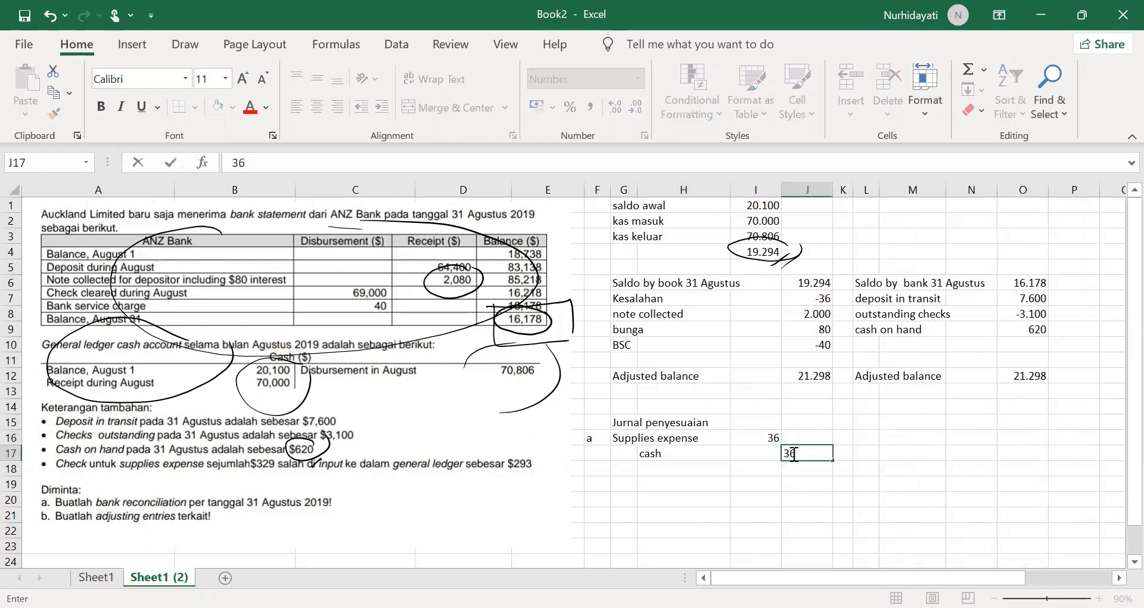
# Step: Start entry "b" in F18 with "Cash" in G18 as the debit account and "N/R" in H19 as the credit account
pyautogui.click(601, 470)
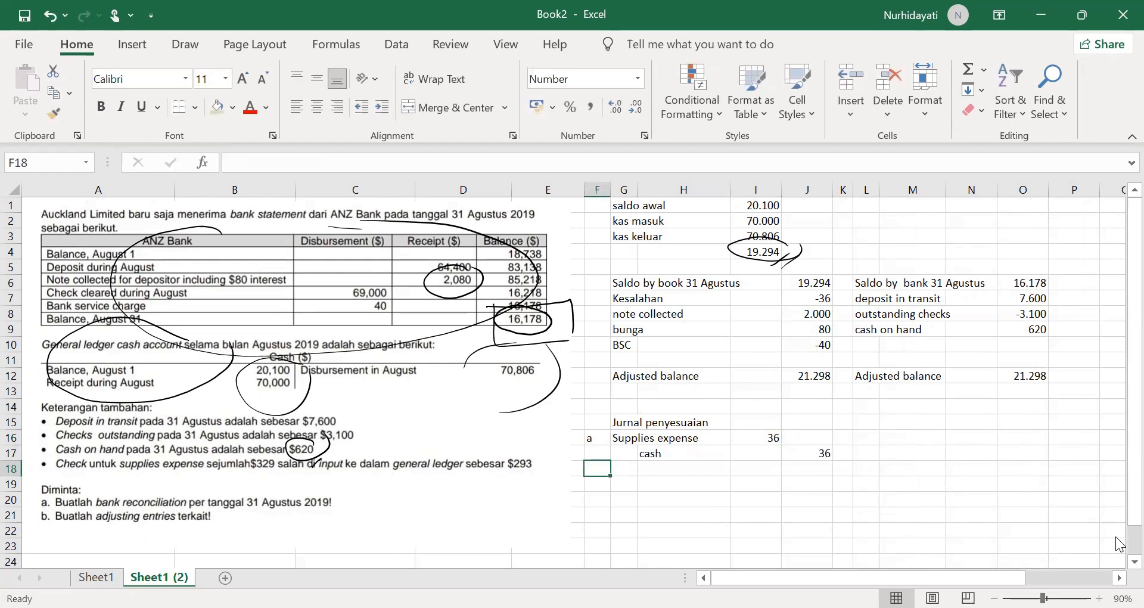
pyautogui.write('b')
pyautogui.press('Tab')
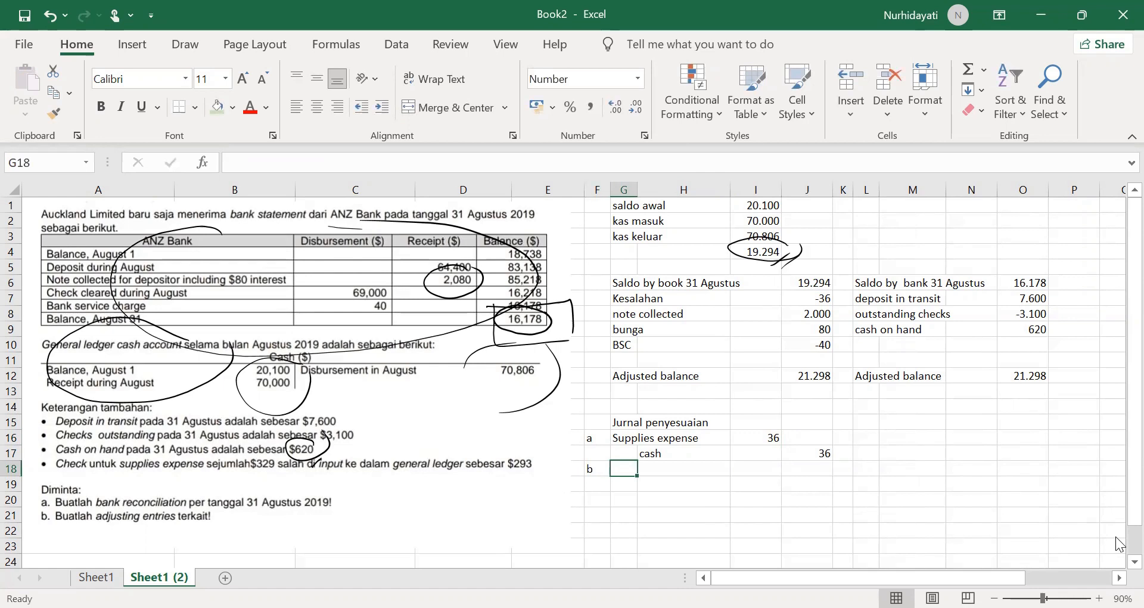
pyautogui.write('Cash')
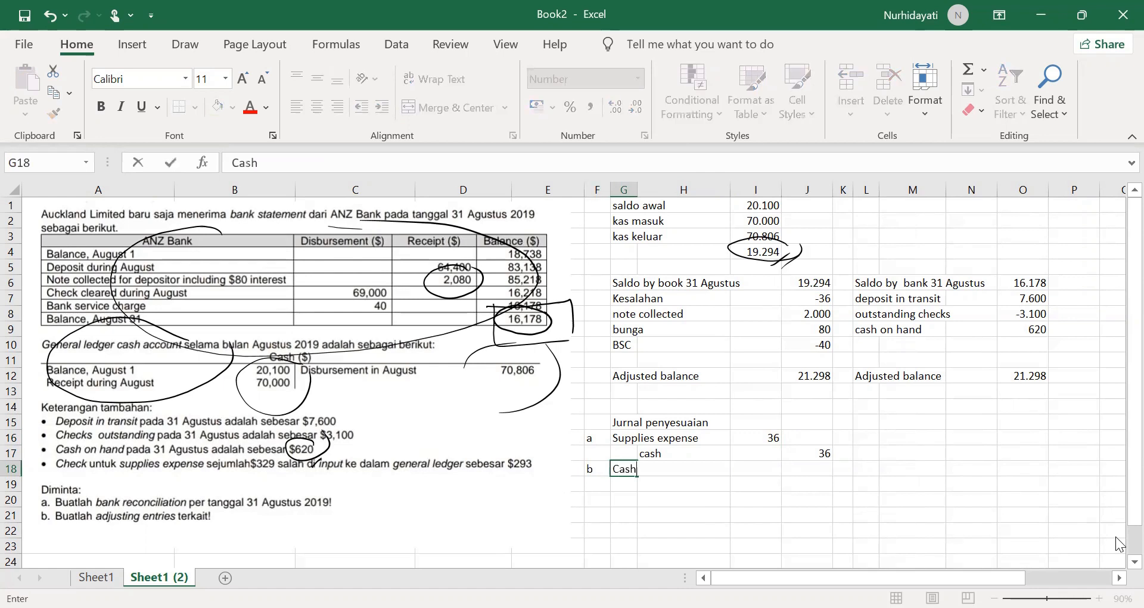
pyautogui.press('Return')
pyautogui.press('Tab')
pyautogui.write('N/R')
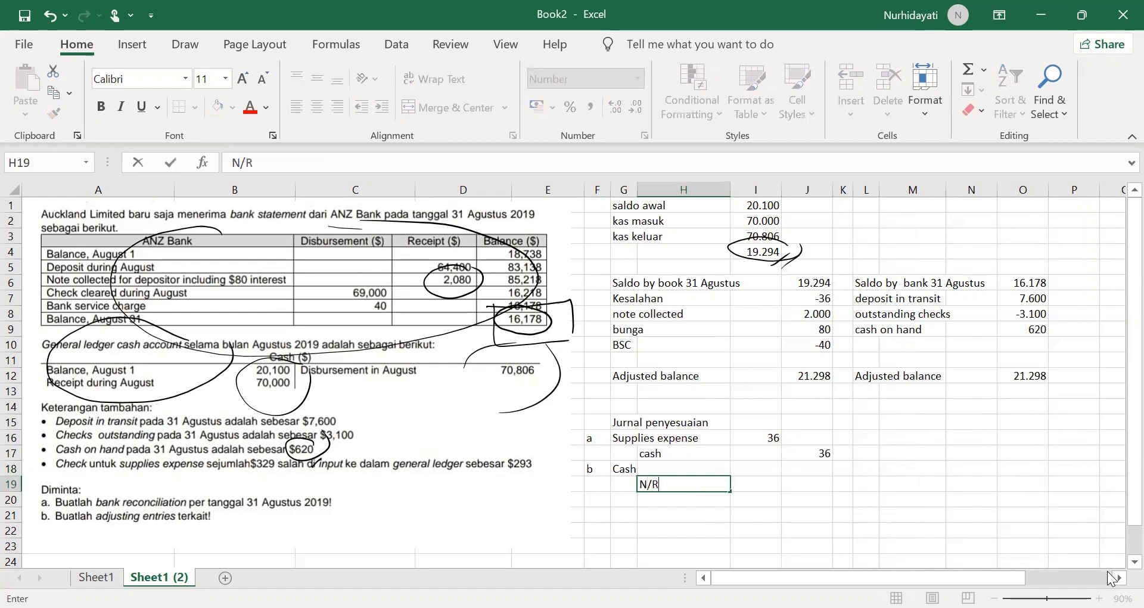
# Step: Add "Interest revenue" in H20 as the second credit account of entry b
pyautogui.press('Return')
pyautogui.write('Interre')
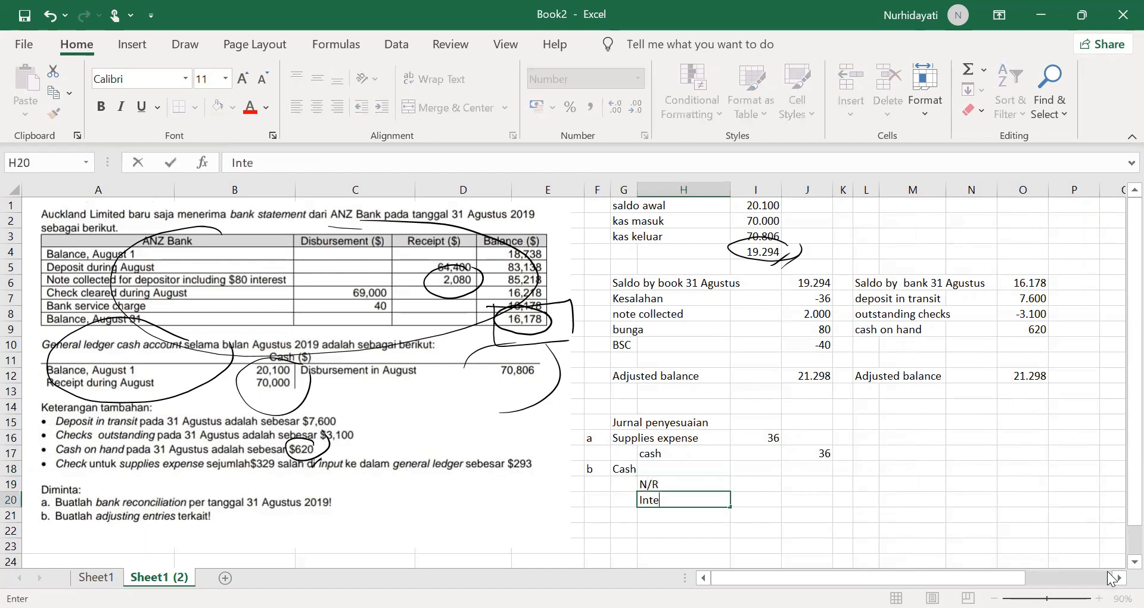
pyautogui.press('BackSpace')
pyautogui.press('BackSpace')
pyautogui.write('est revenue')
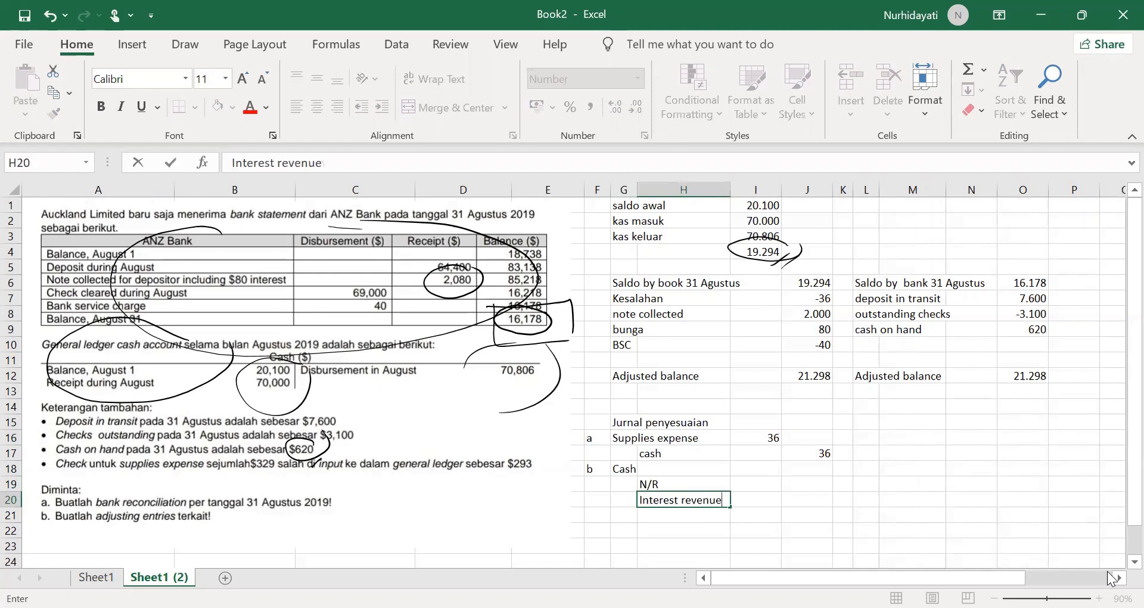
pyautogui.press('Tab')
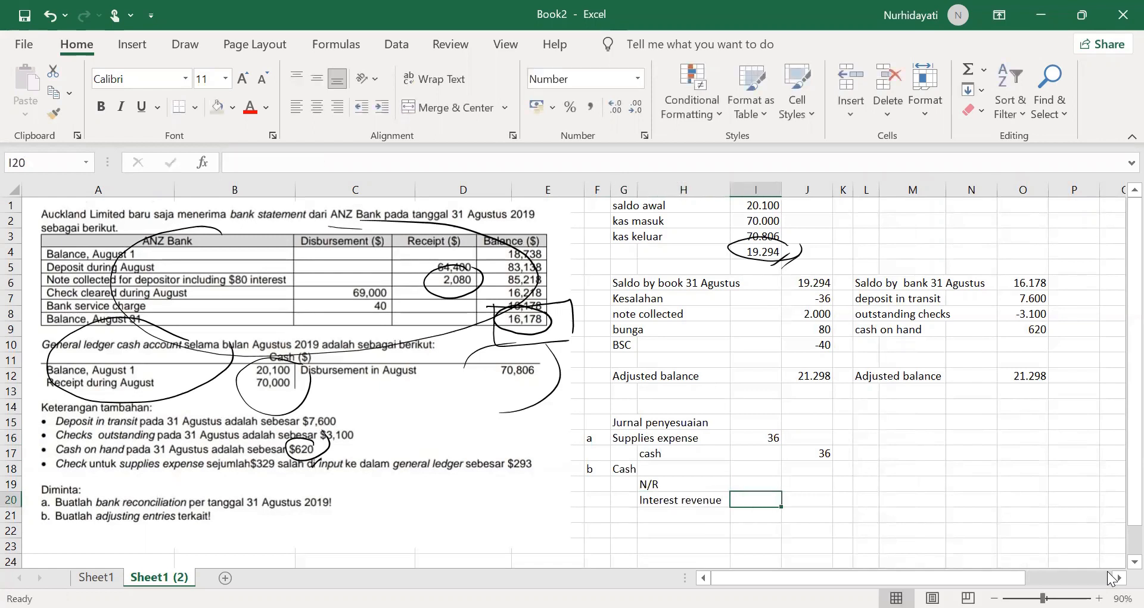
# Step: Enter entry b's credits of 2000 in J19 and 80 in J20, and its cash debit of 2080 in I18
pyautogui.press('Up')
pyautogui.press('Right')
pyautogui.write('2000')
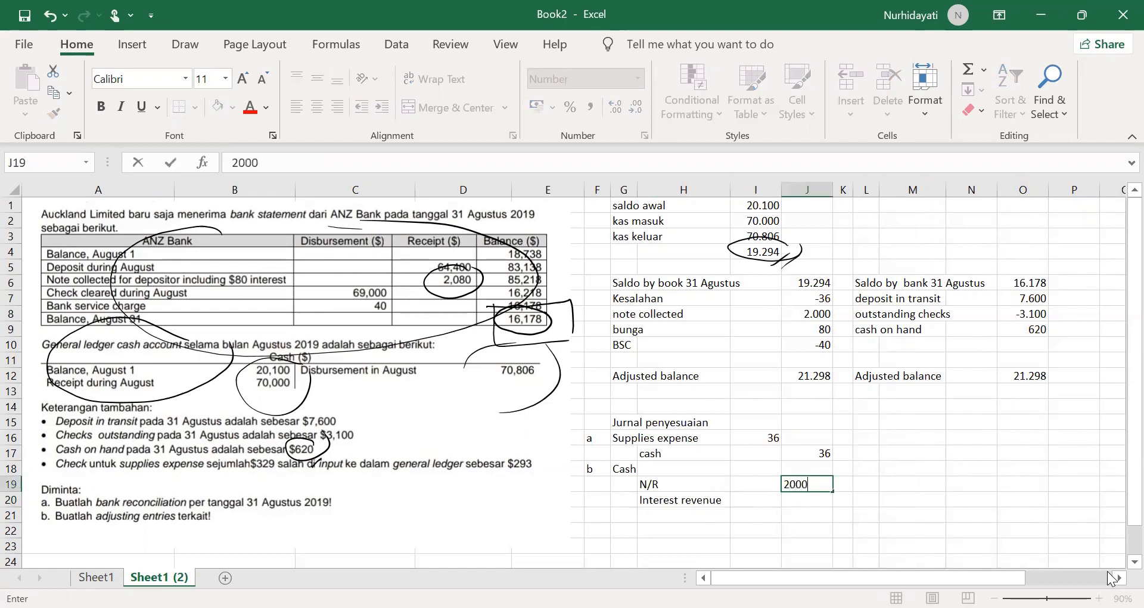
pyautogui.press('Return')
pyautogui.write('80')
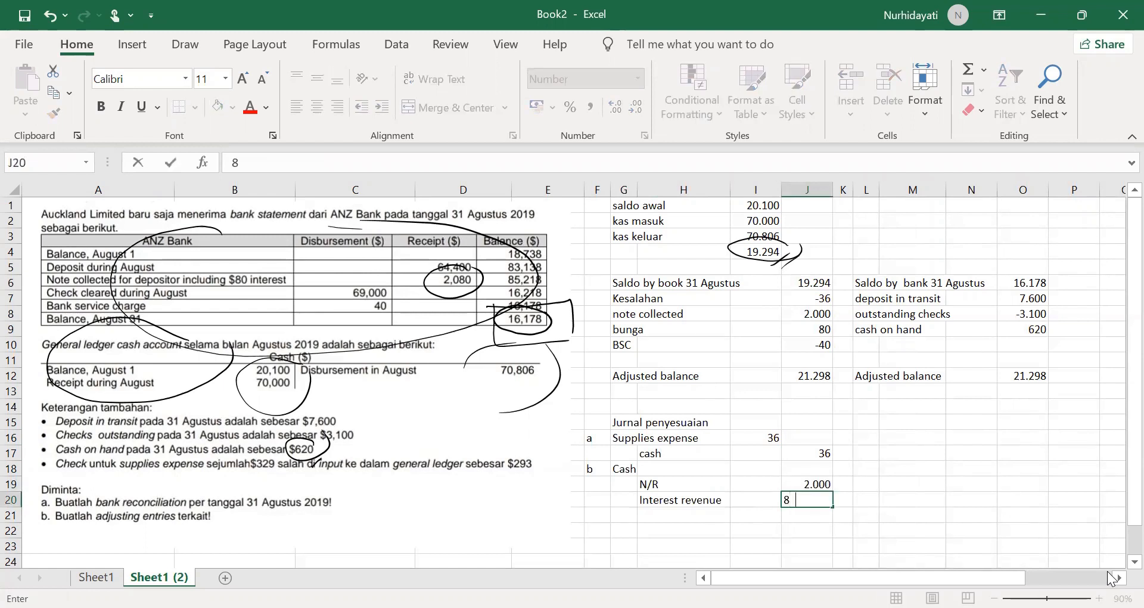
pyautogui.click(757, 470)
pyautogui.write('2080')
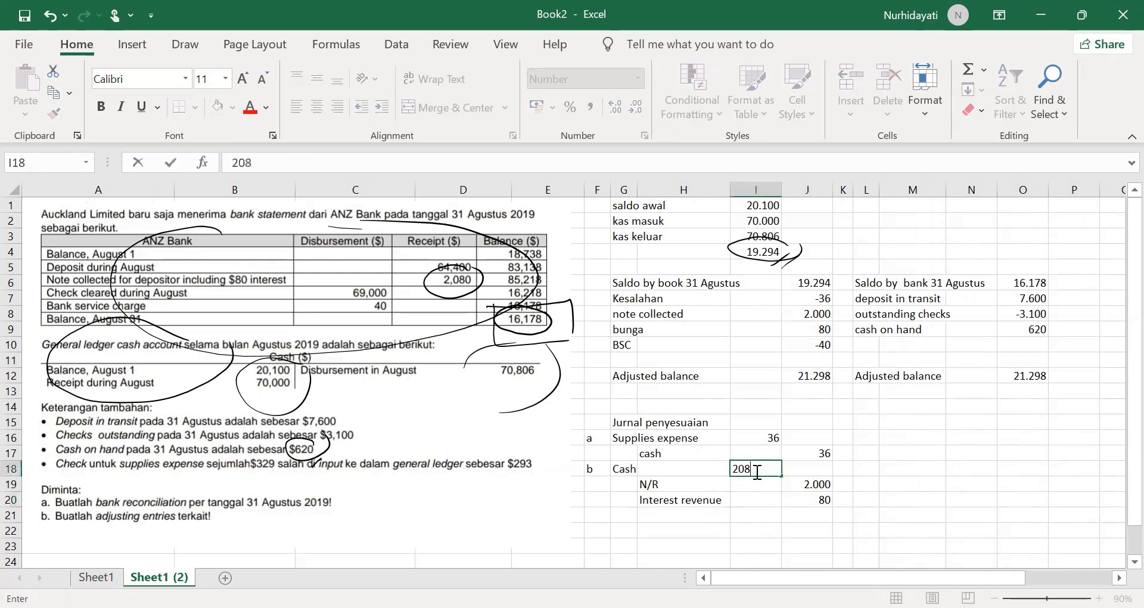
# Step: Add entry "c" in F21 with "BSC" in G21 as the debit account and "Cash" in H22 as the credit account
pyautogui.click(607, 518)
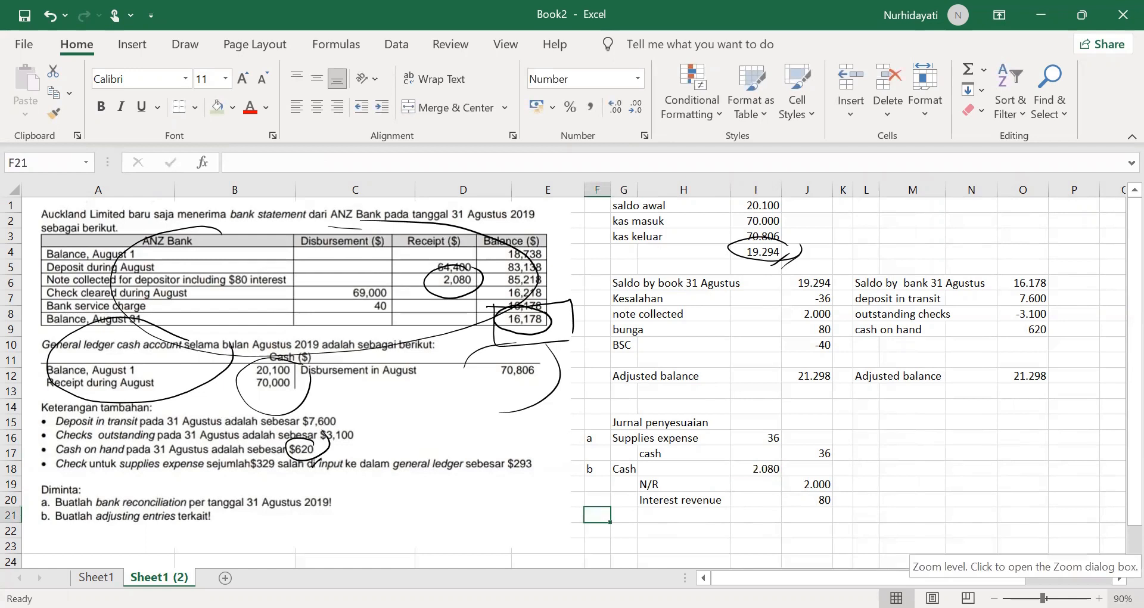
pyautogui.write('c')
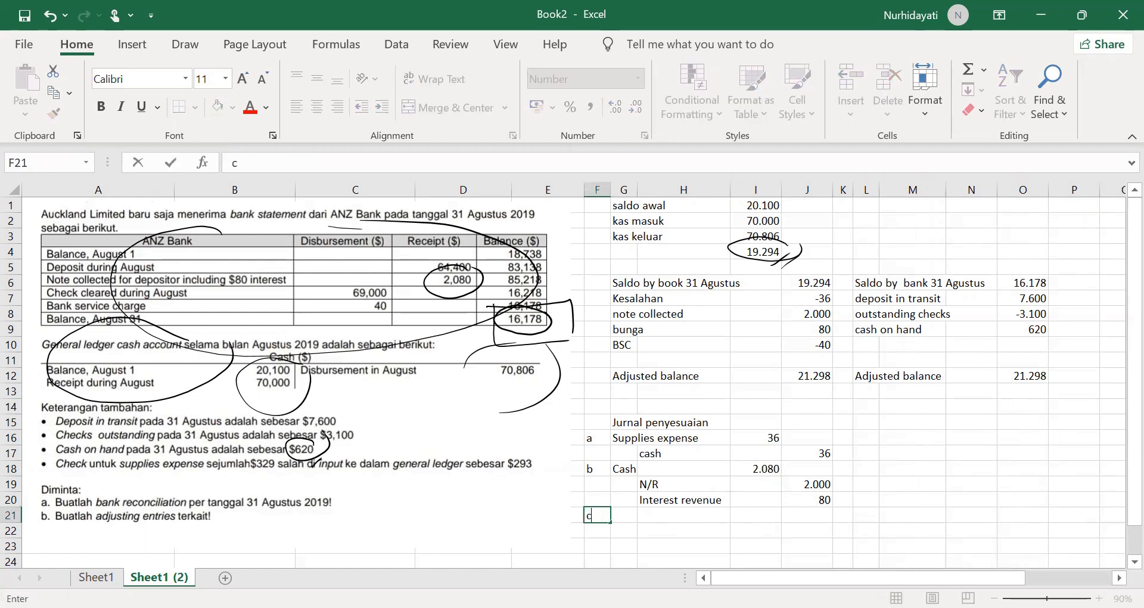
pyautogui.hotkey('ctrl', 'Return')
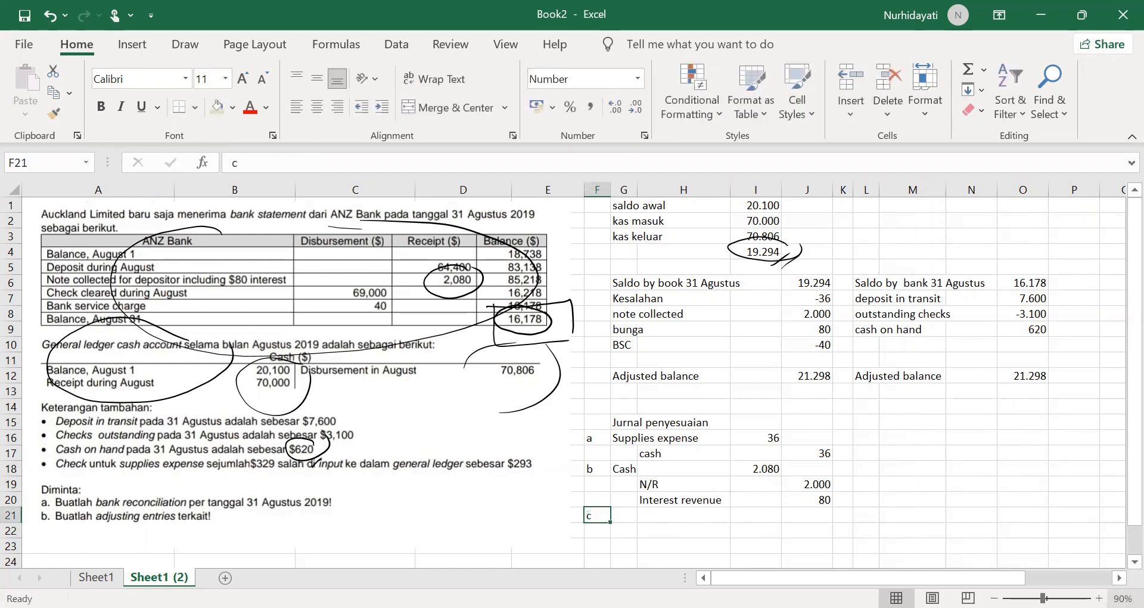
pyautogui.press('Right')
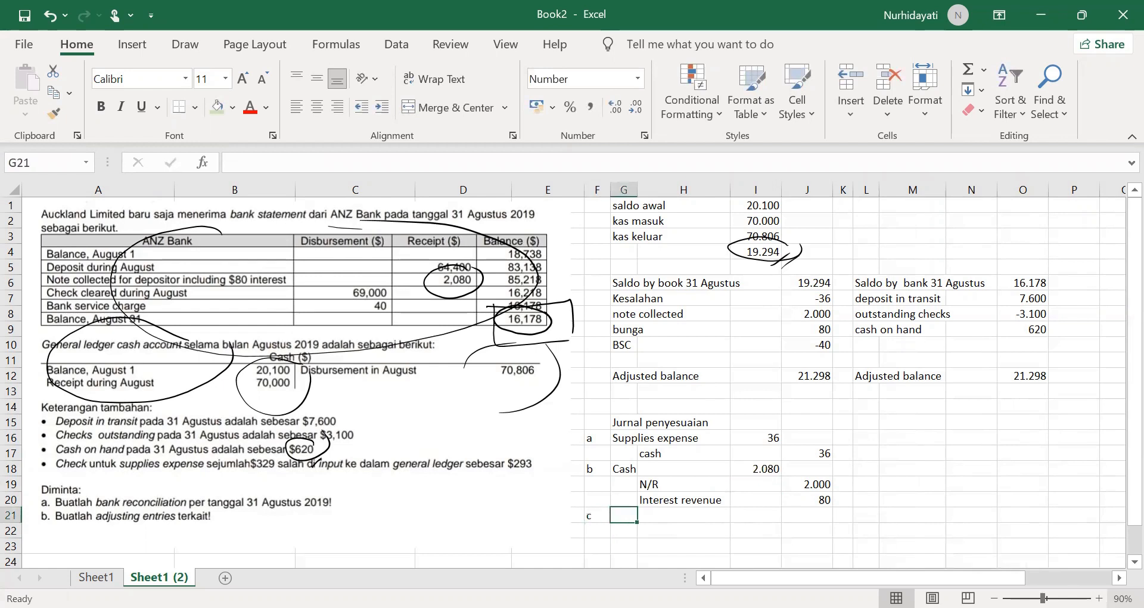
pyautogui.write('BSC')
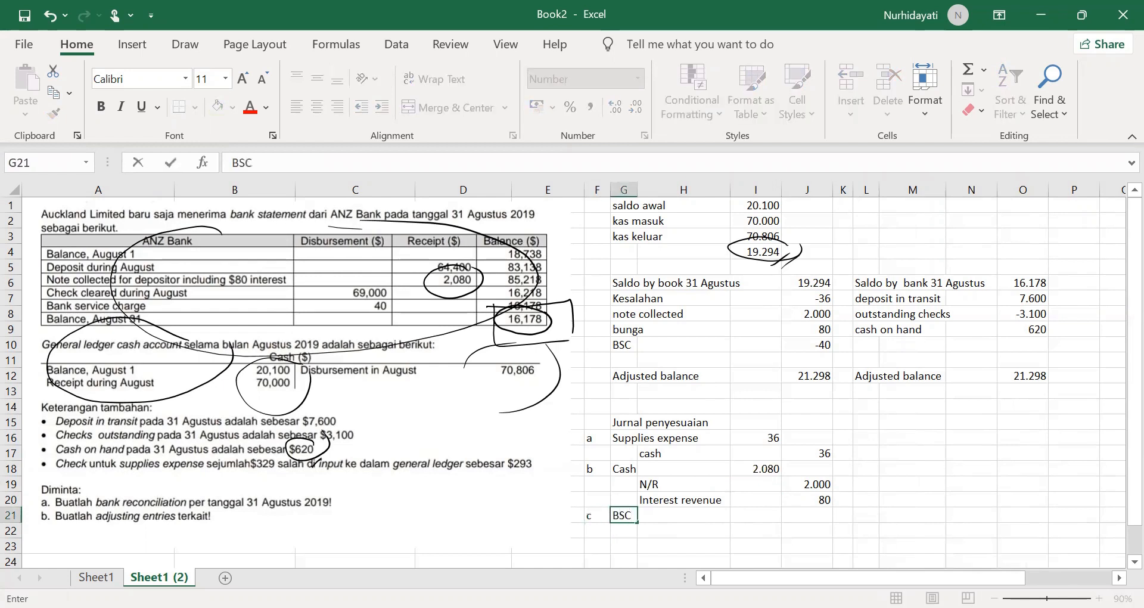
pyautogui.press('Return')
pyautogui.press('Right')
pyautogui.write('Cash')
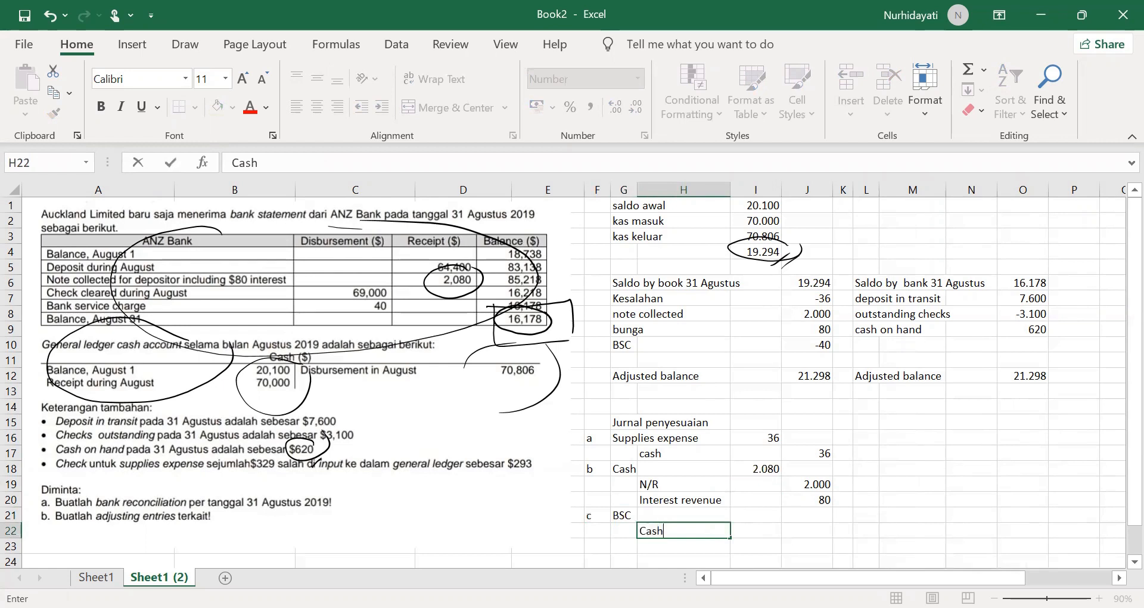
# Step: Record 40 for entry c as the BSC debit in I21 and the cash credit in J22
pyautogui.click(775, 515)
pyautogui.write('40')
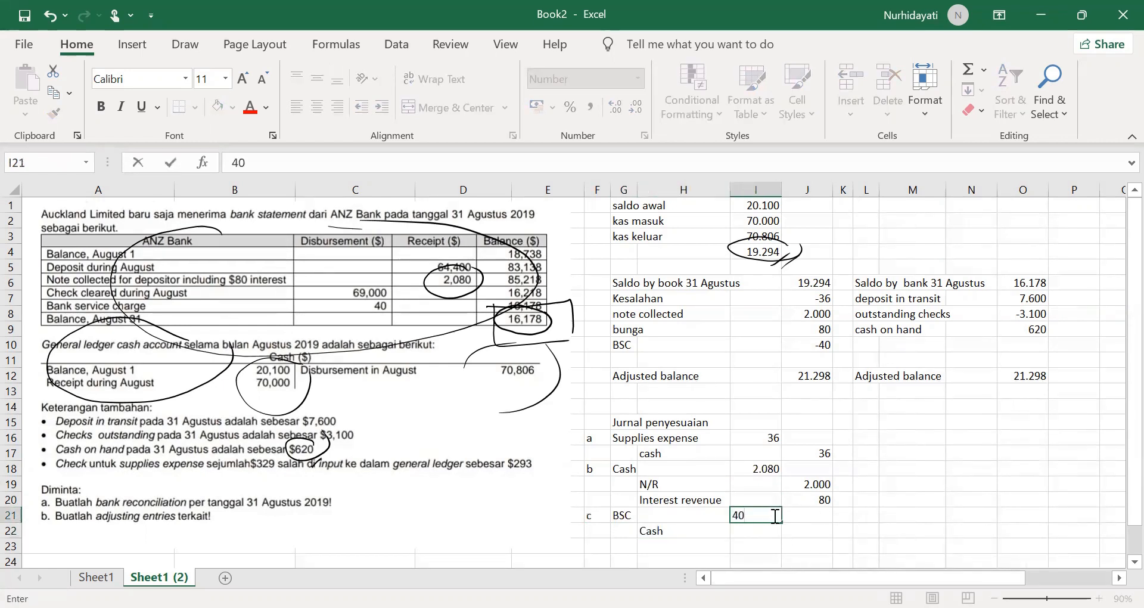
pyautogui.press('Return')
pyautogui.press('Right')
pyautogui.write('40')
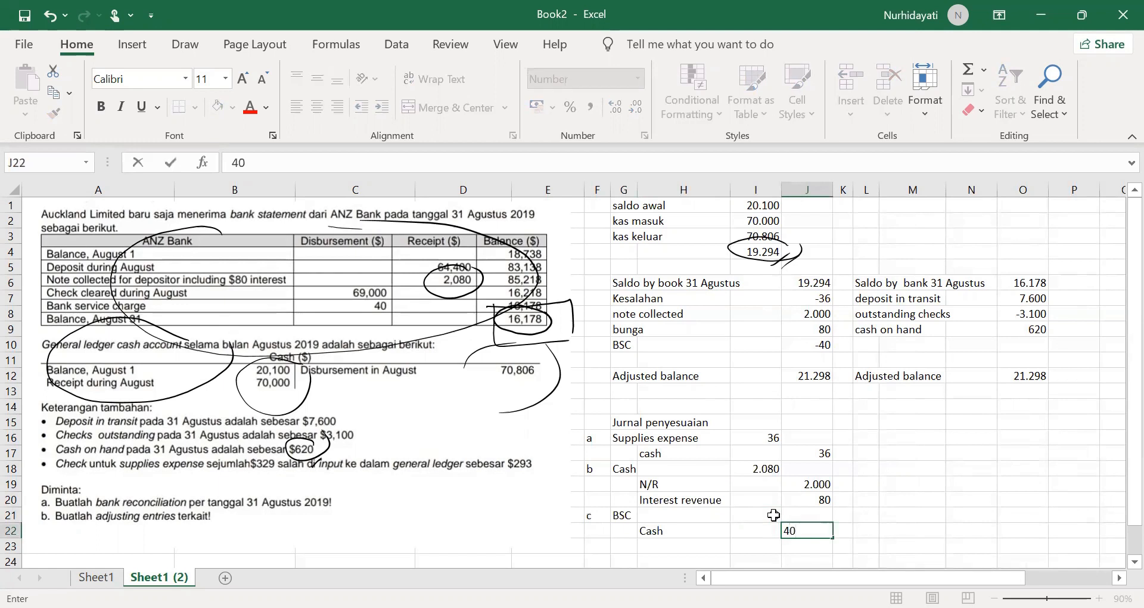